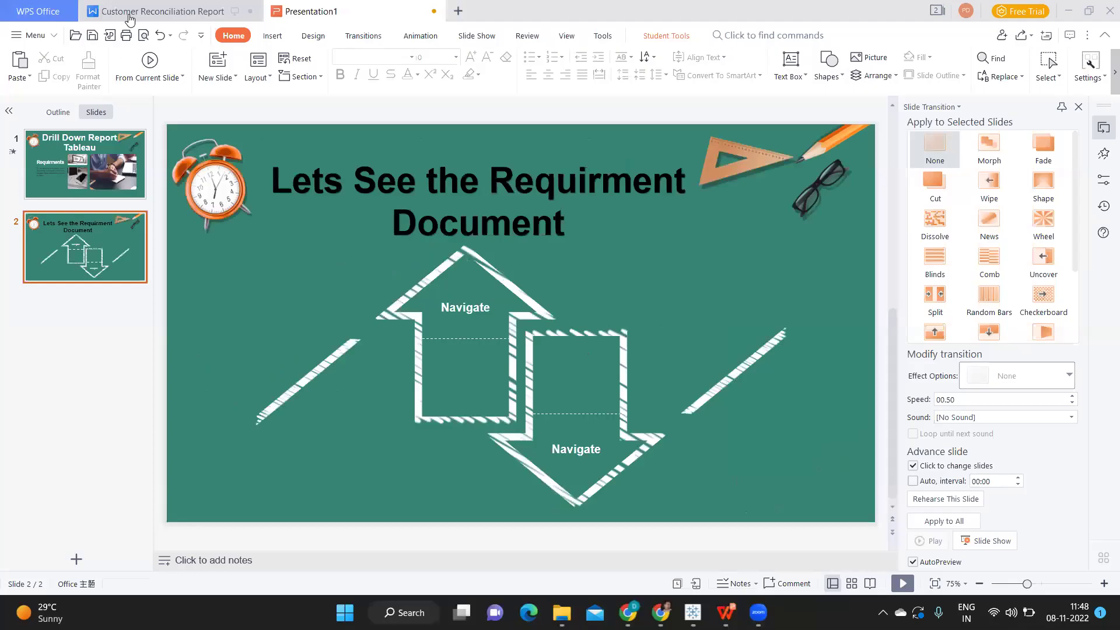
Step: Bring up the Customer Reconciliation Report document at its date and KPI page
click(128, 12)
scroll(467, 217, up, 15)
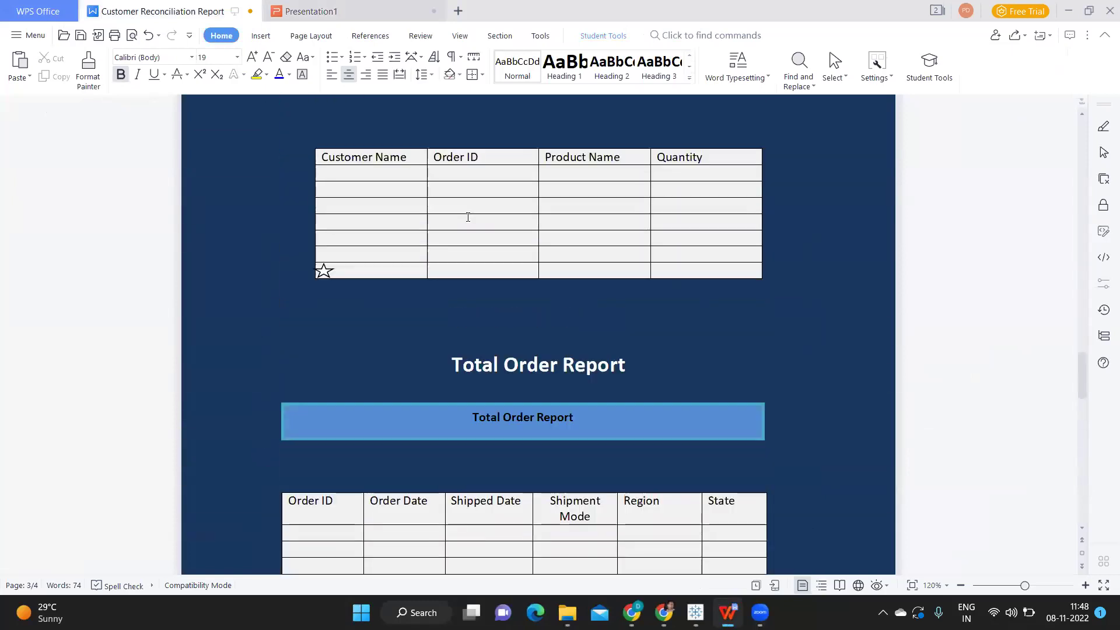
scroll(468, 217, up, 10)
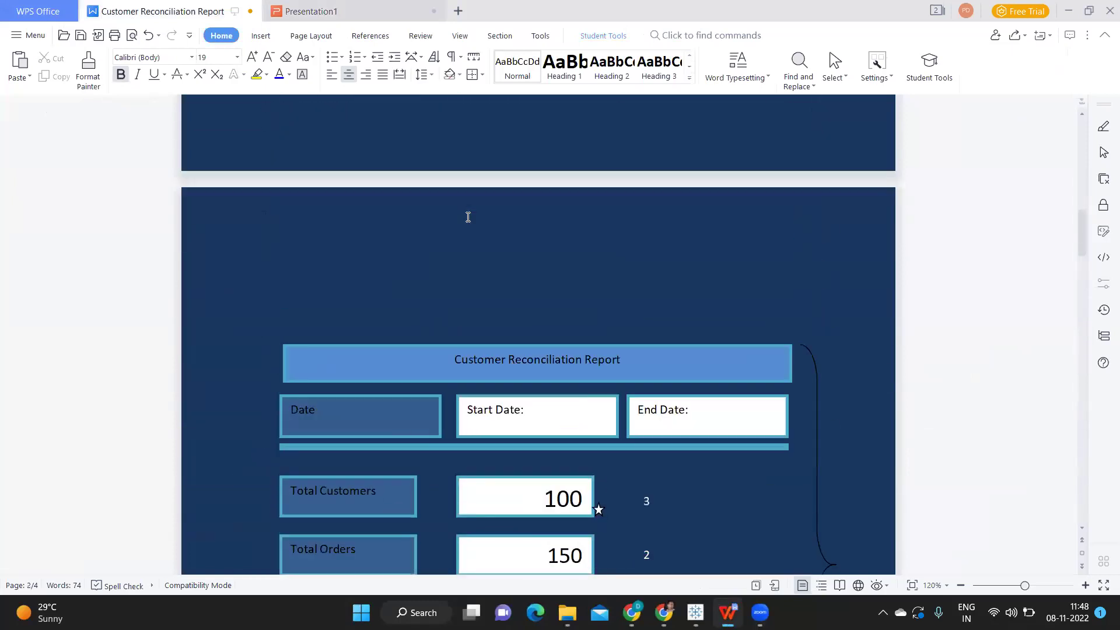
scroll(468, 217, up, 2)
scroll(468, 217, down, 5)
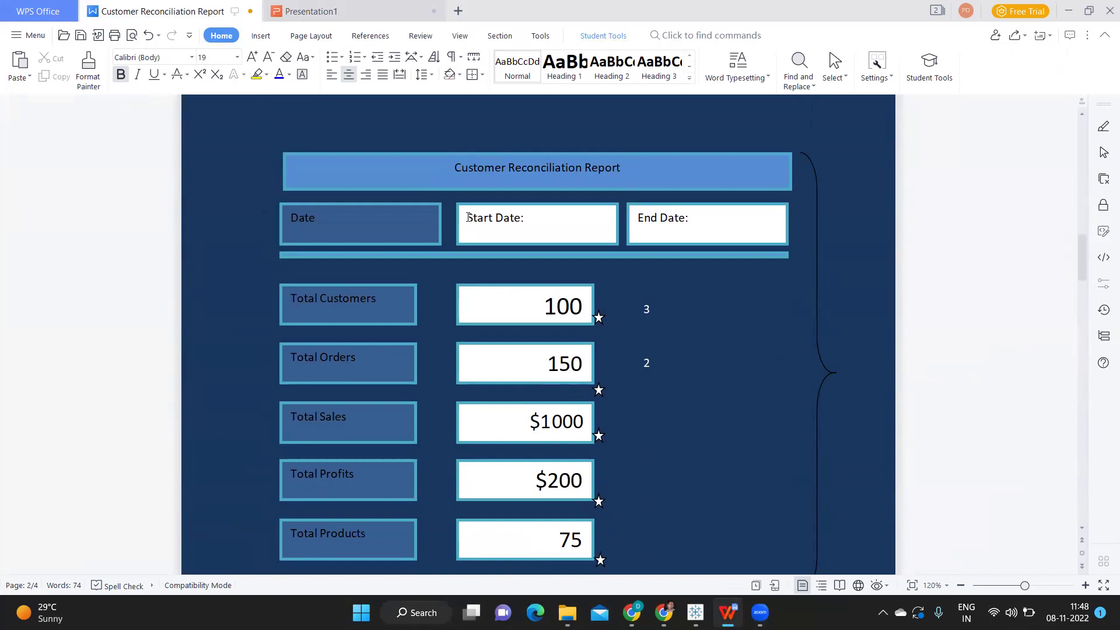
scroll(468, 217, down, 1)
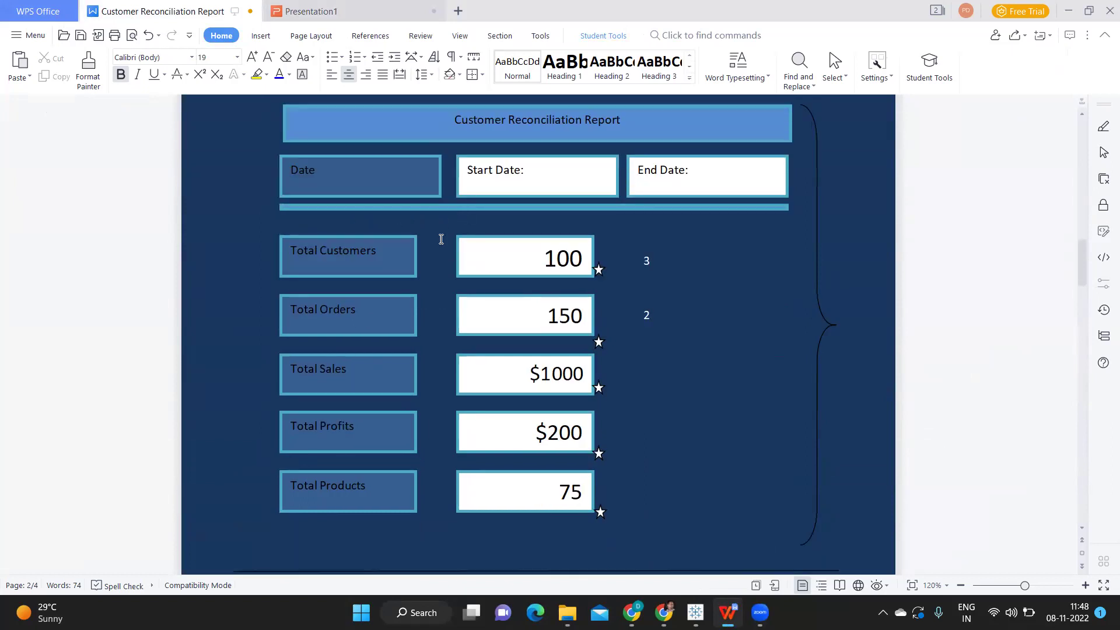
Step: Select the Start Date text box and check its layout options
click(496, 258)
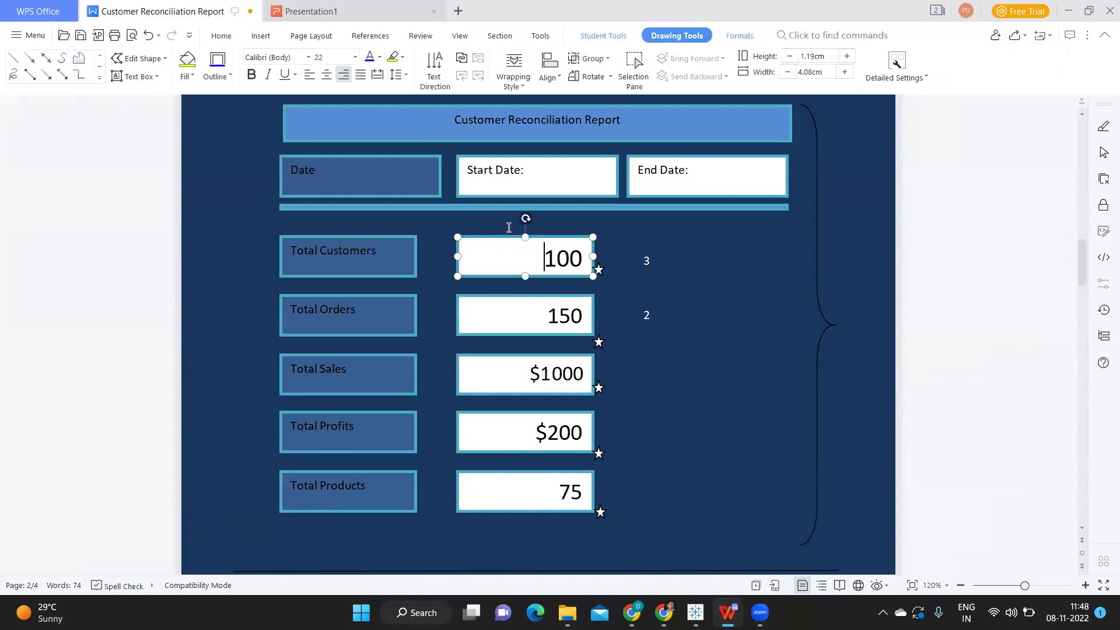
click(555, 182)
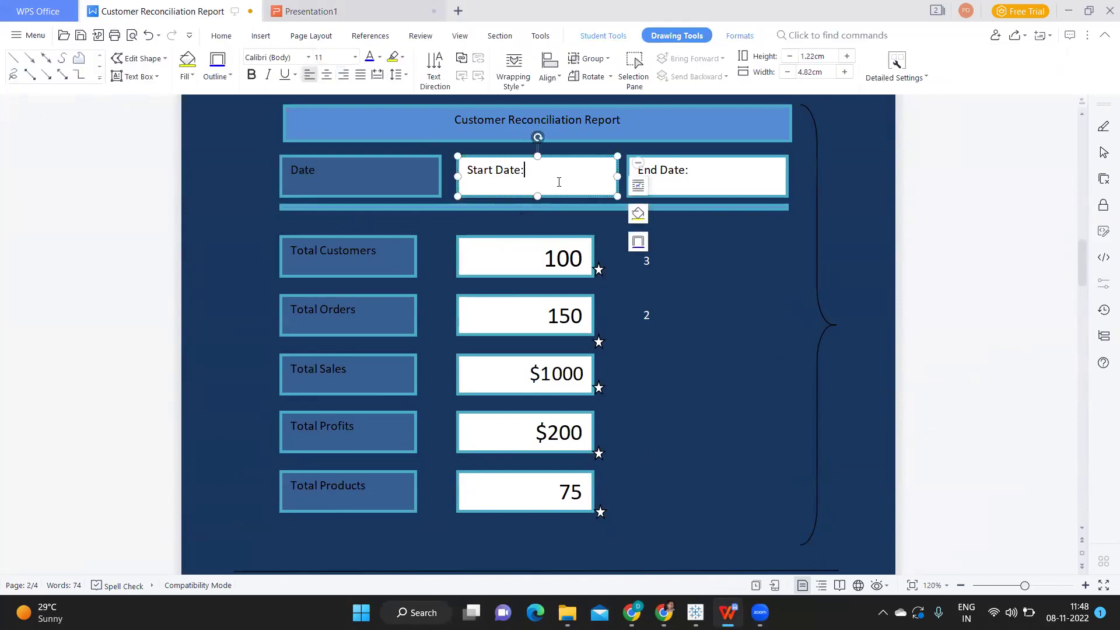
click(642, 185)
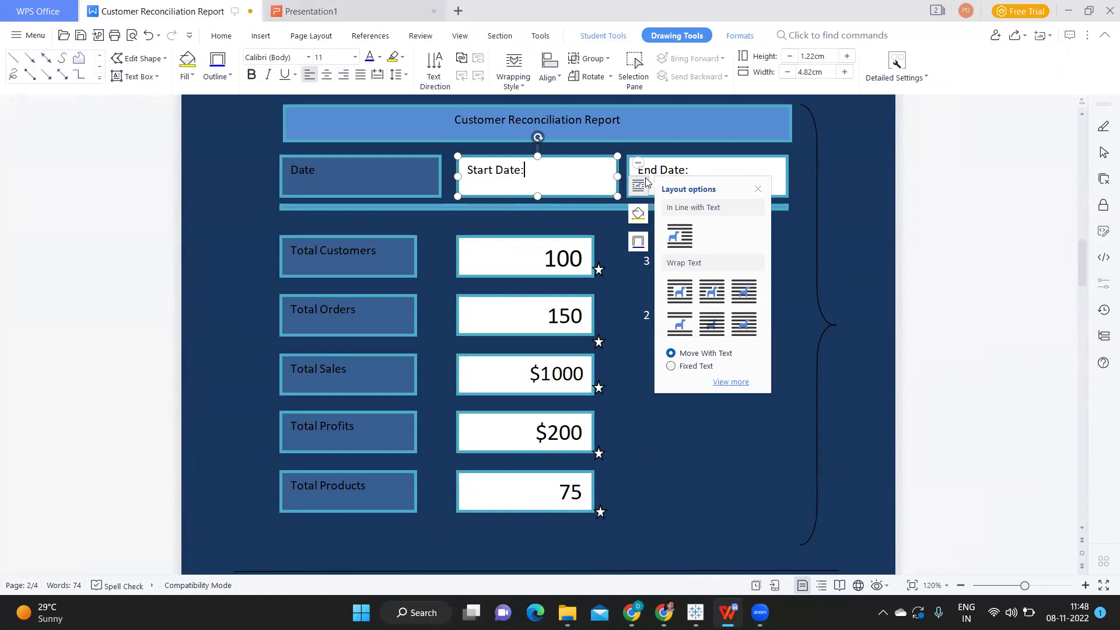
click(505, 253)
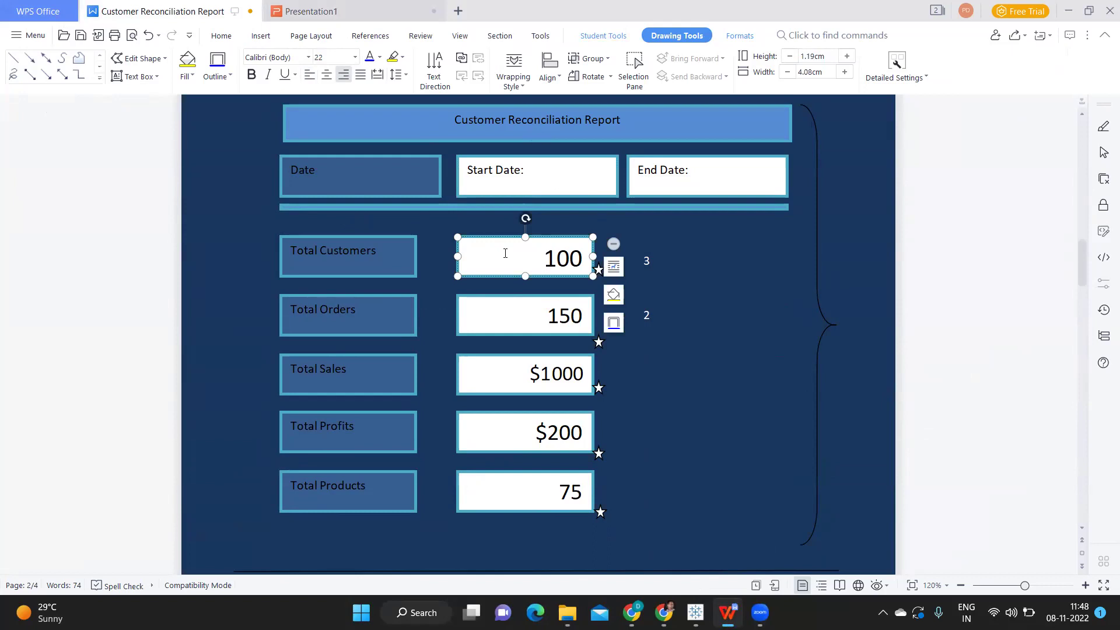
Step: Review the Total Orders, Total Sales, Total Profits, End Date and 100 Total Customers boxes
click(508, 314)
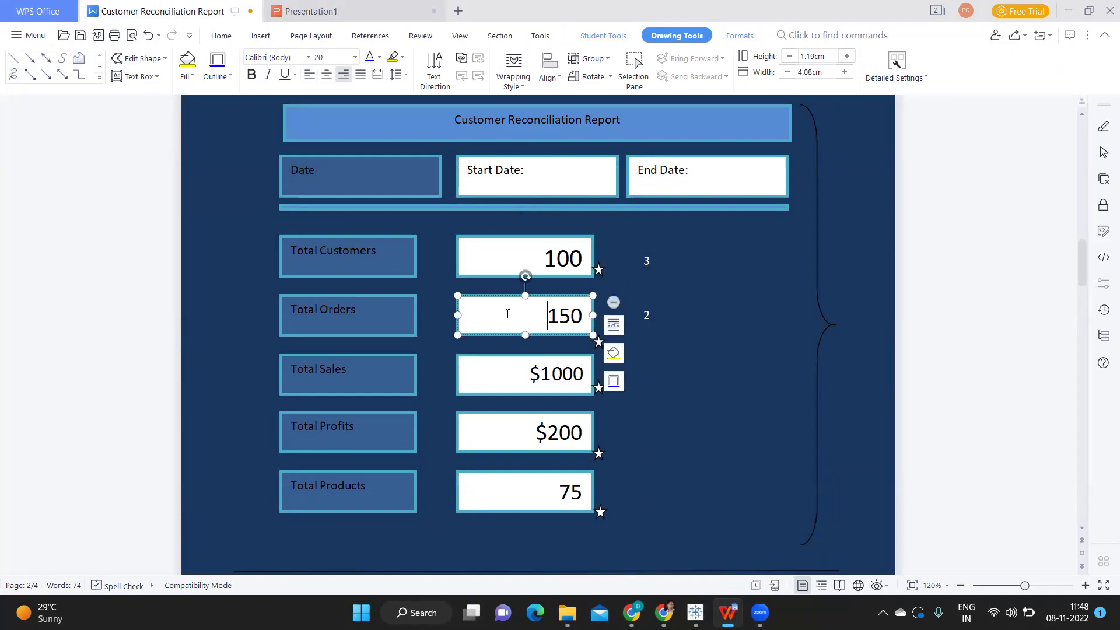
click(504, 372)
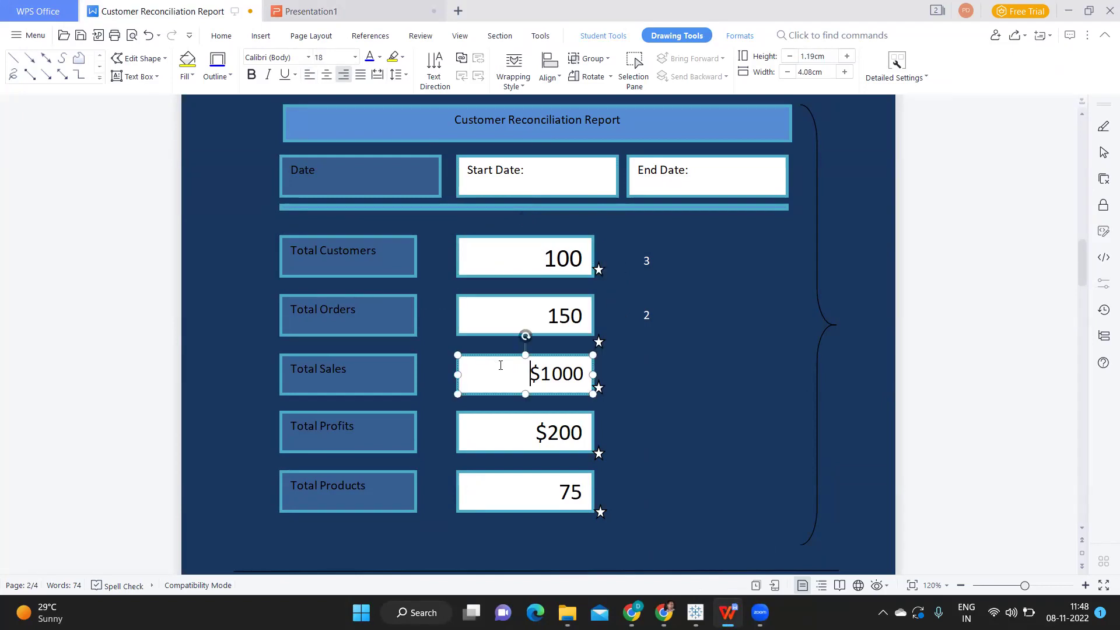
click(509, 430)
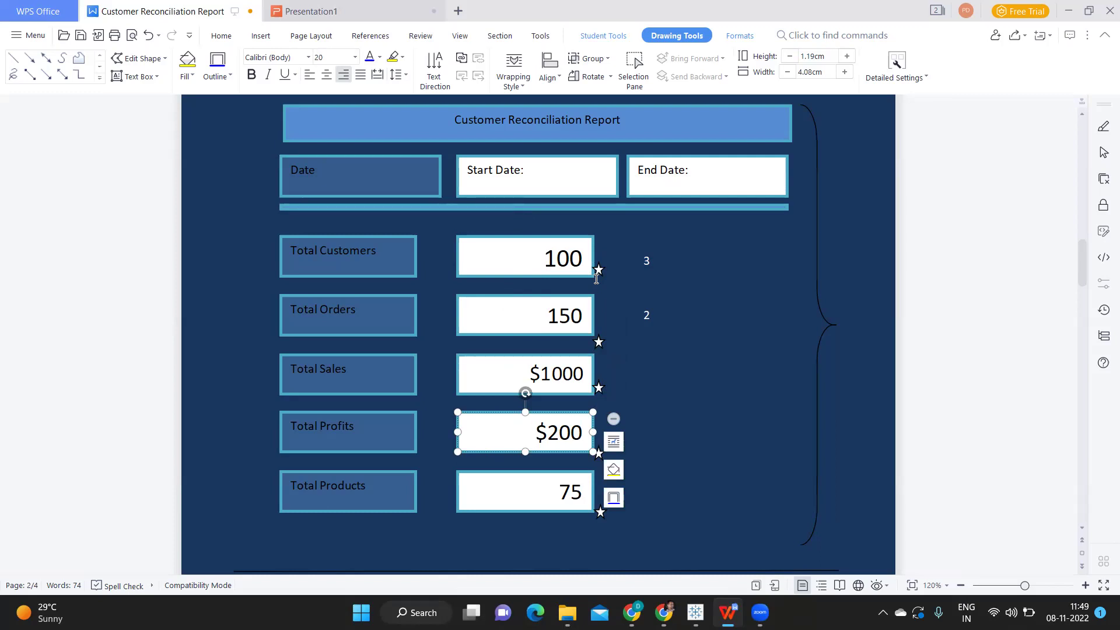
click(686, 260)
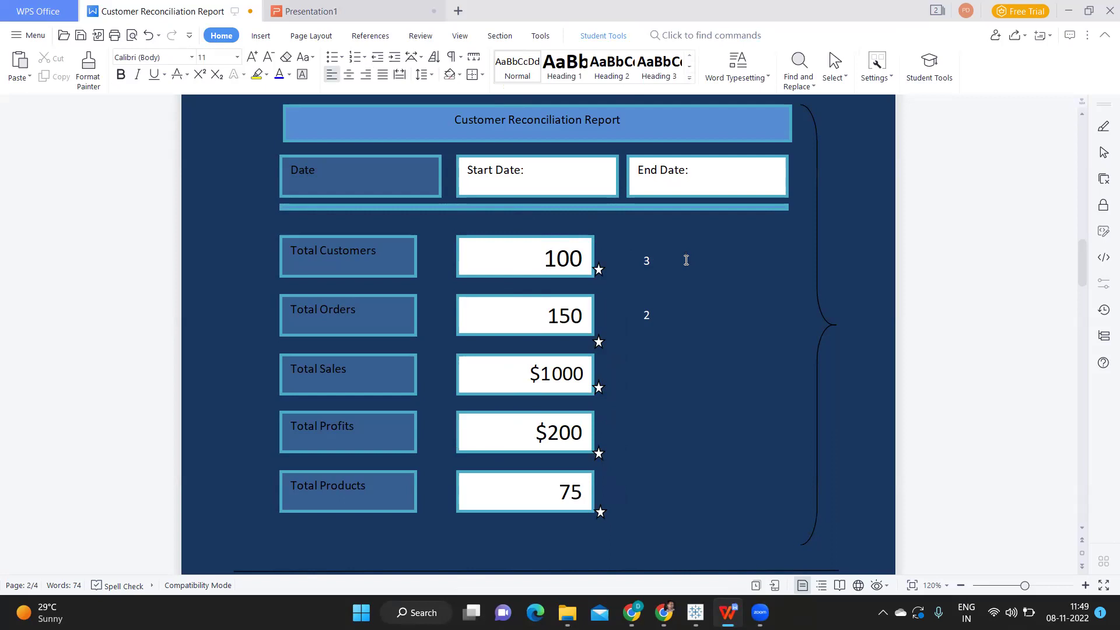
click(723, 175)
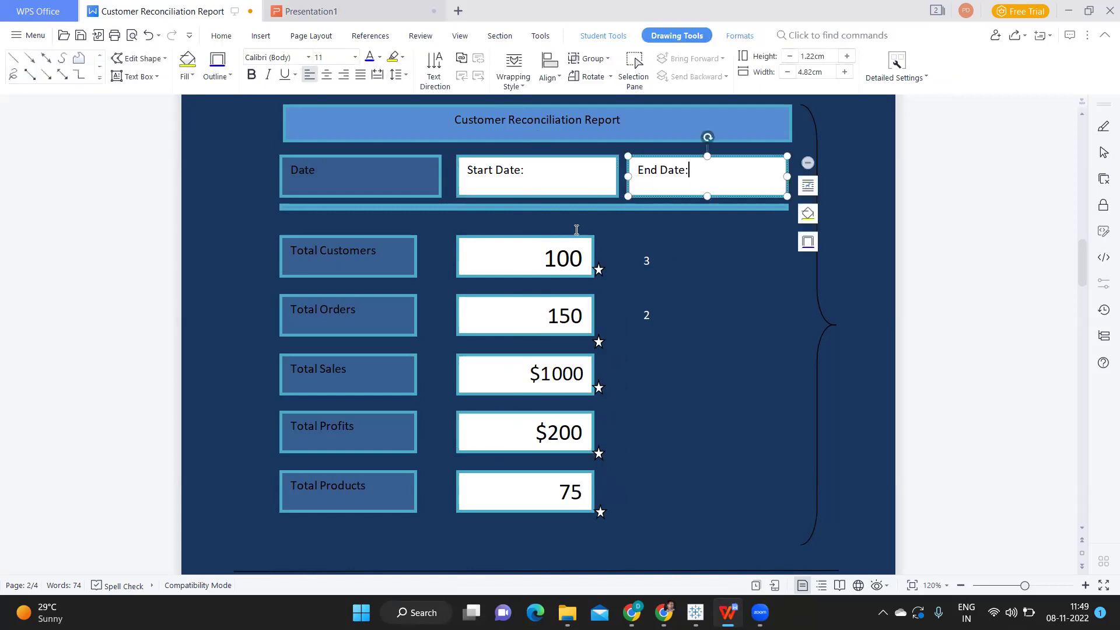
click(567, 260)
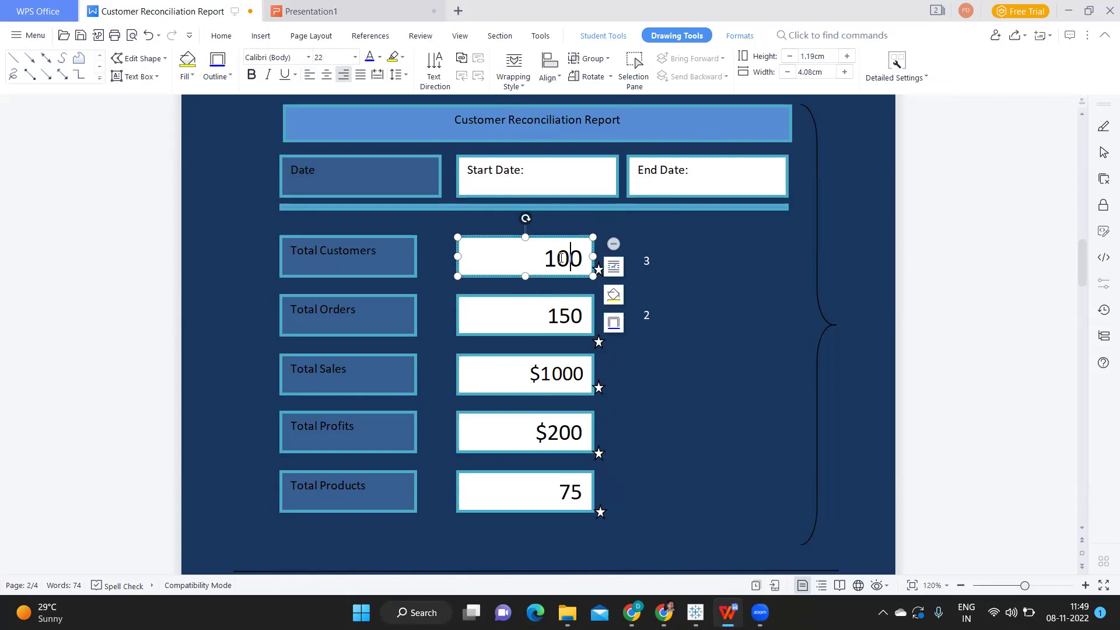
click(561, 259)
Step: Scroll to page 3 and check the first Customer Name and Order ID table cells
scroll(560, 258, down, 10)
scroll(561, 258, down, 5)
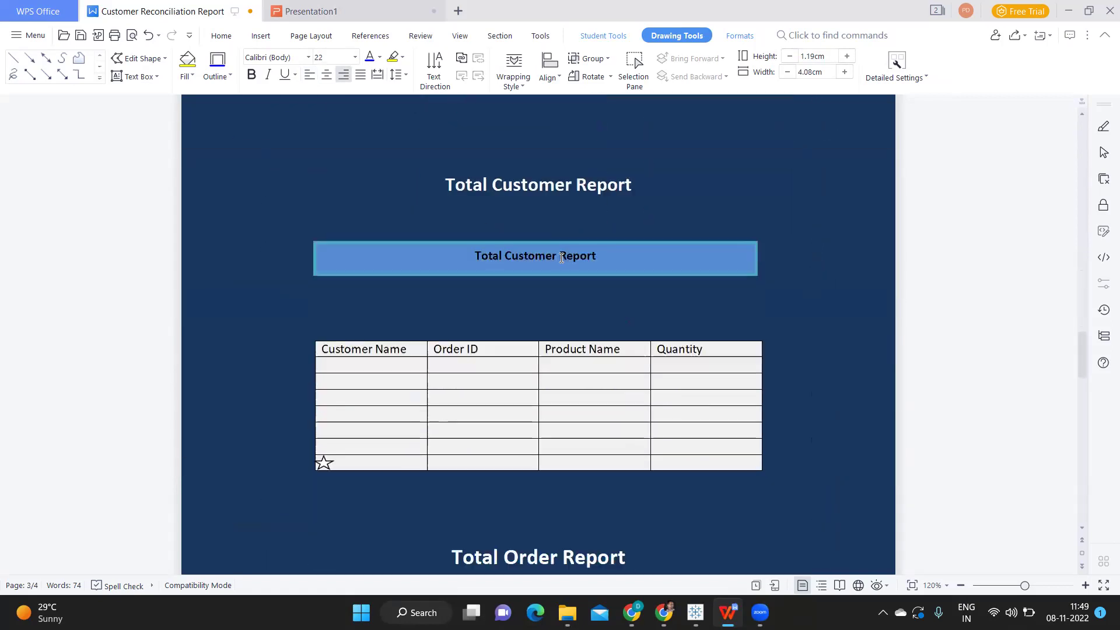
click(514, 185)
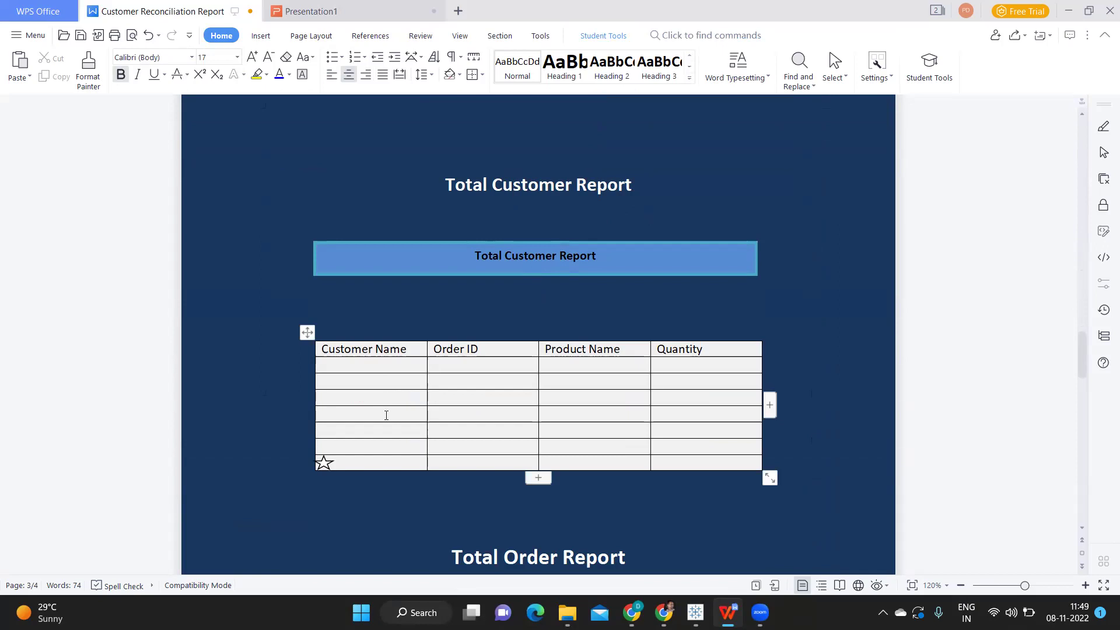
click(382, 368)
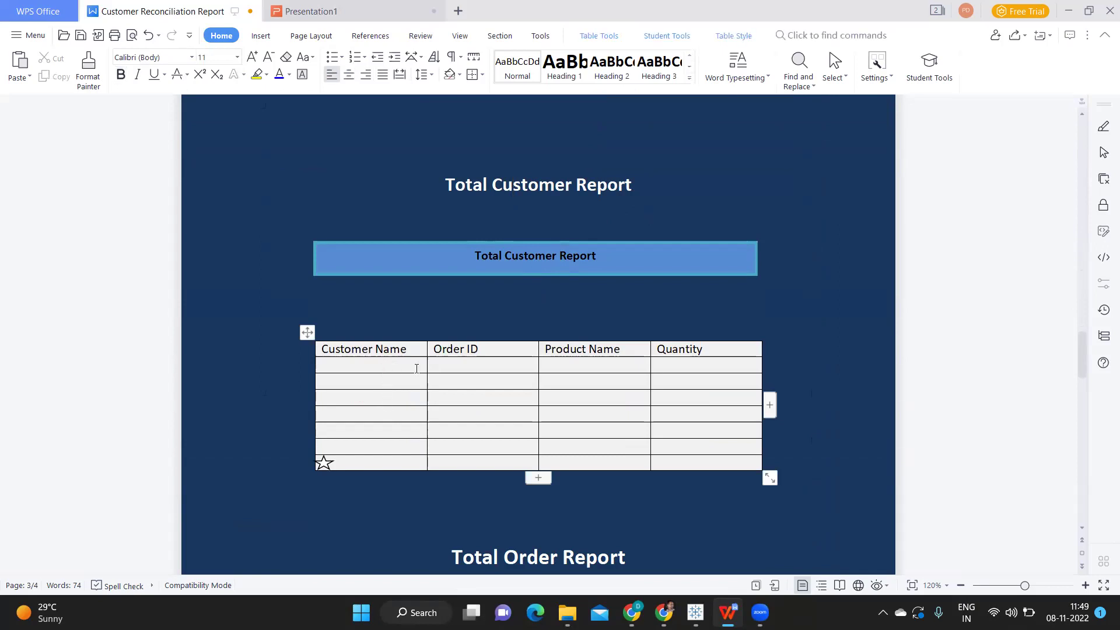
click(478, 368)
Step: Scroll down through the Total Order and Customer Name Detail Report pages
scroll(380, 364, down, 4)
scroll(380, 365, down, 7)
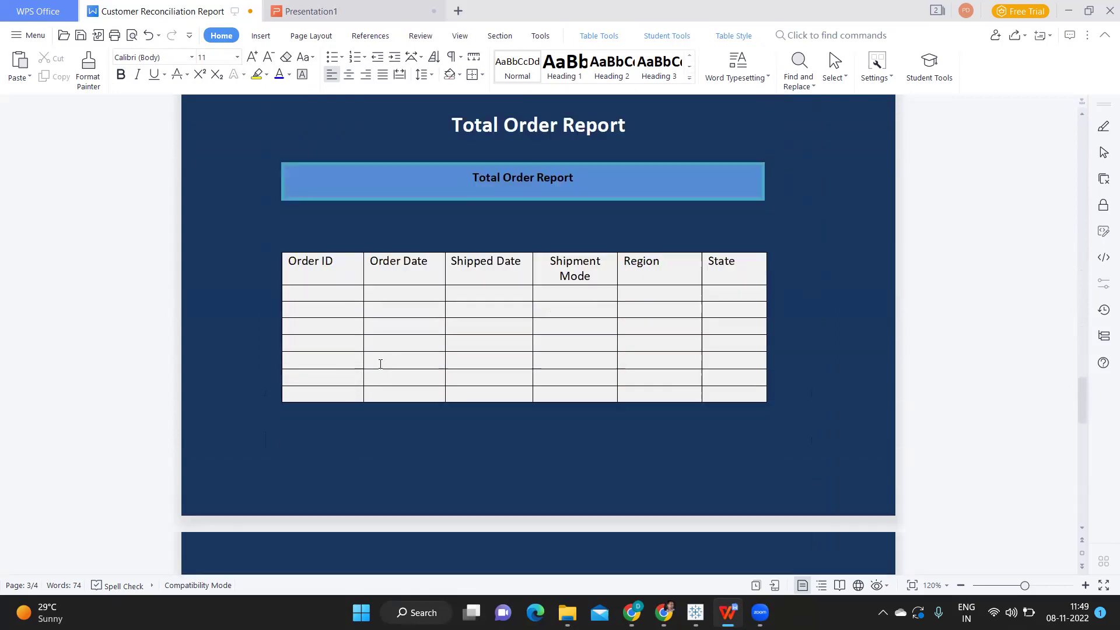
scroll(396, 443, down, 2)
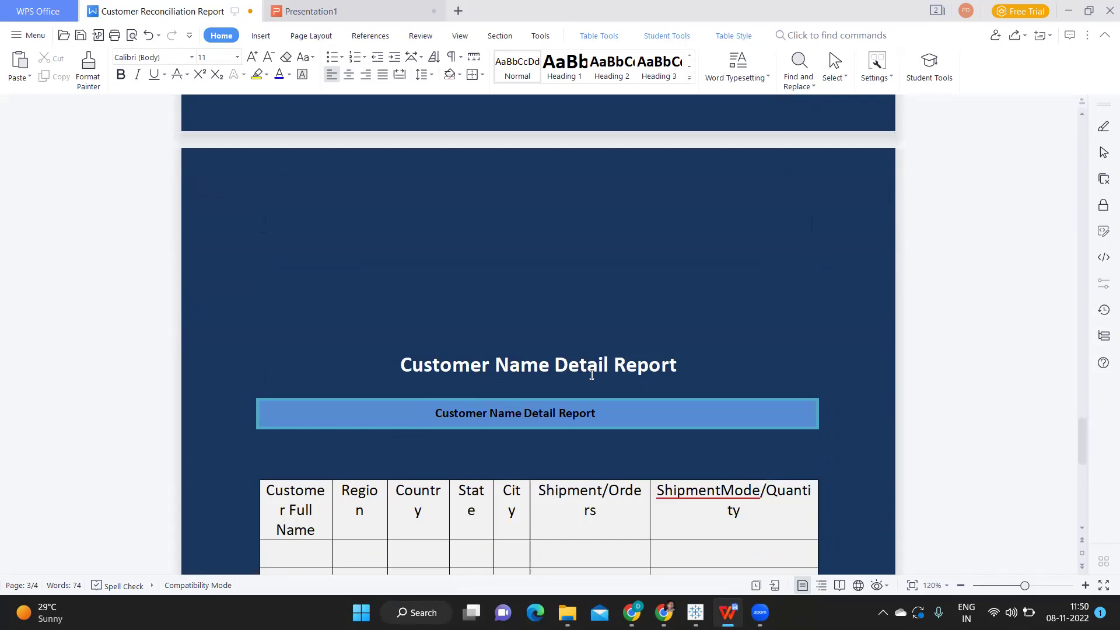
scroll(591, 375, down, 3)
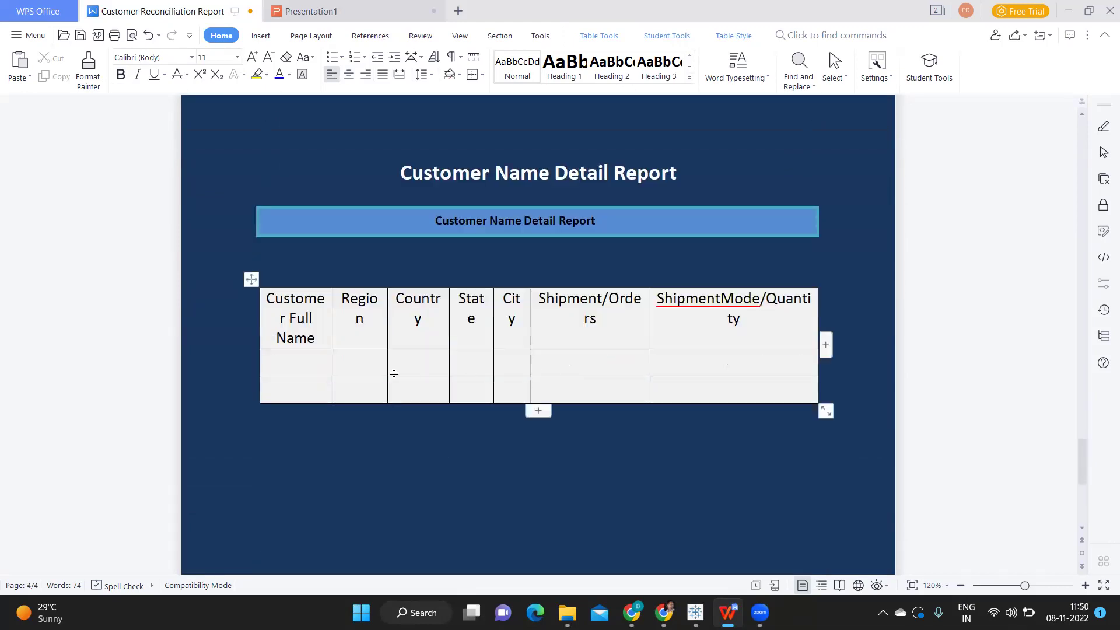
Step: Check the detail table's first Customer Full Name, Region and Country cells, then scroll back up
click(298, 367)
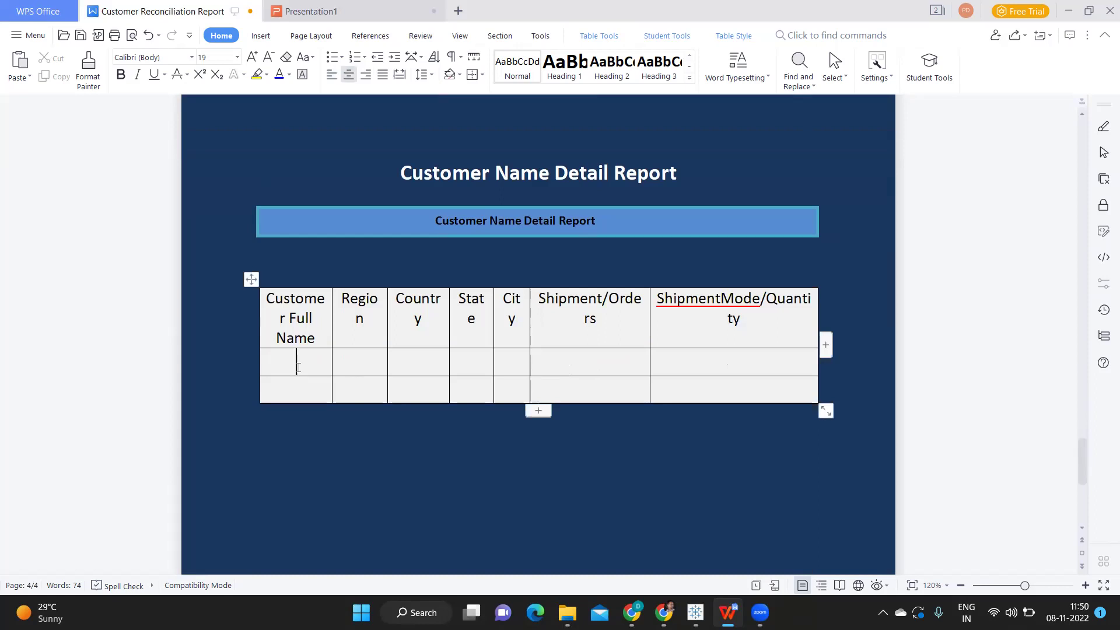
click(358, 357)
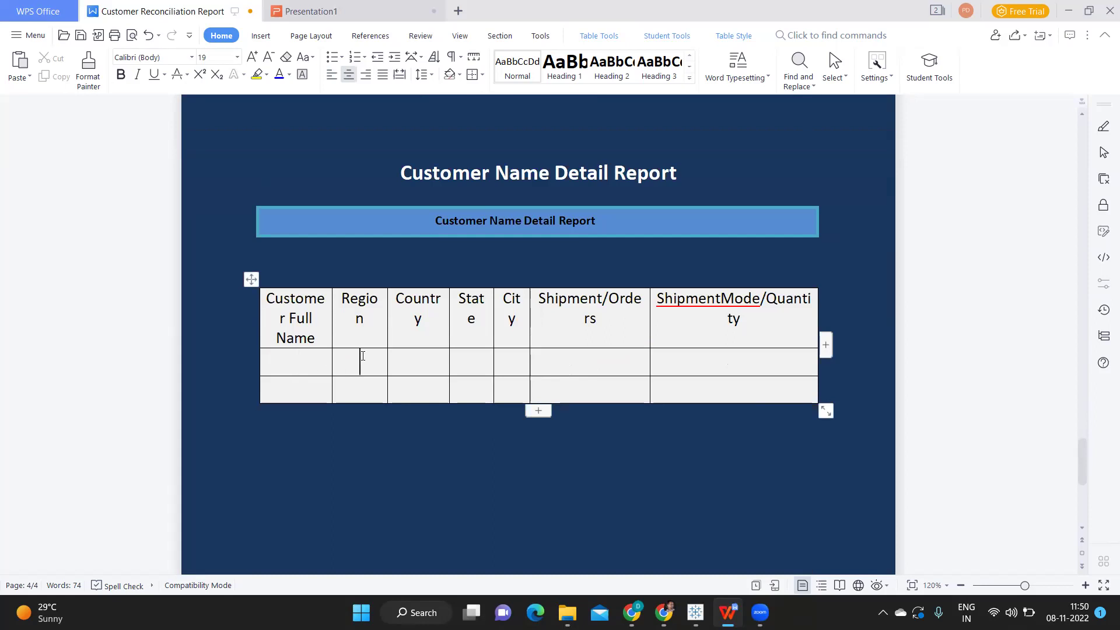
click(438, 353)
drag(675, 373, 675, 374)
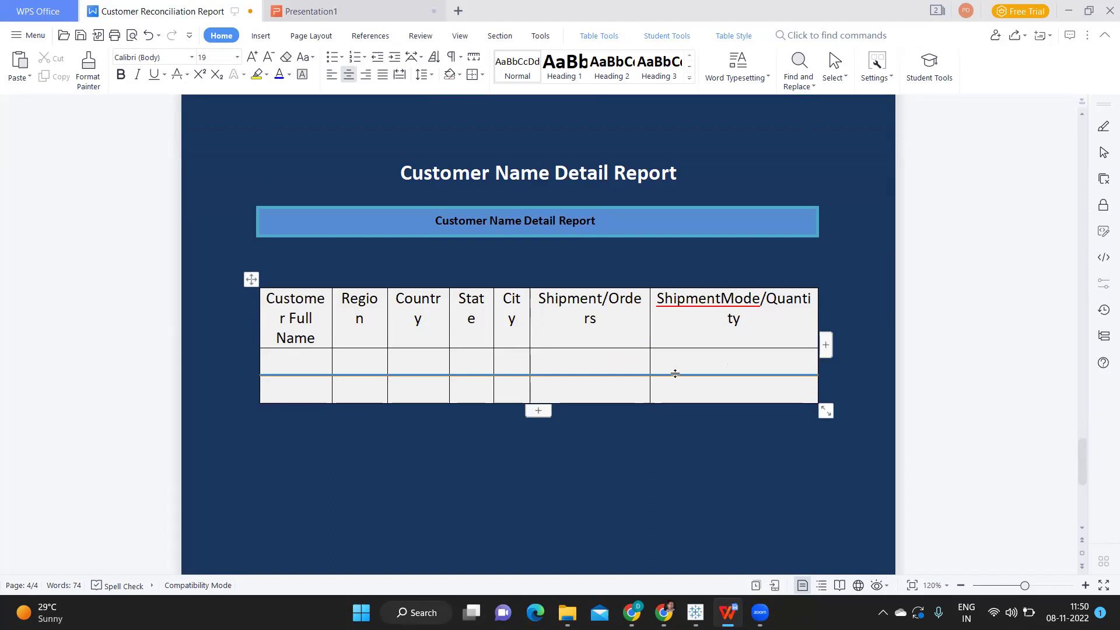
scroll(675, 374, up, 8)
scroll(675, 373, up, 10)
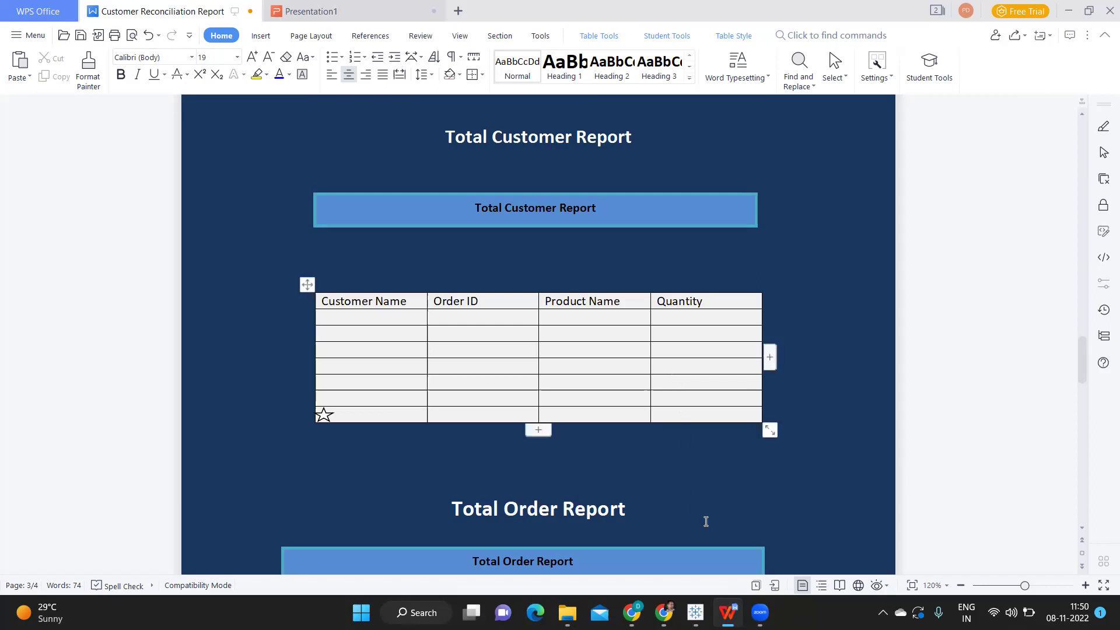
Step: Switch to the Tableau dashboard and try the Start Date and End Date calendars
mouse_move(696, 613)
click(728, 560)
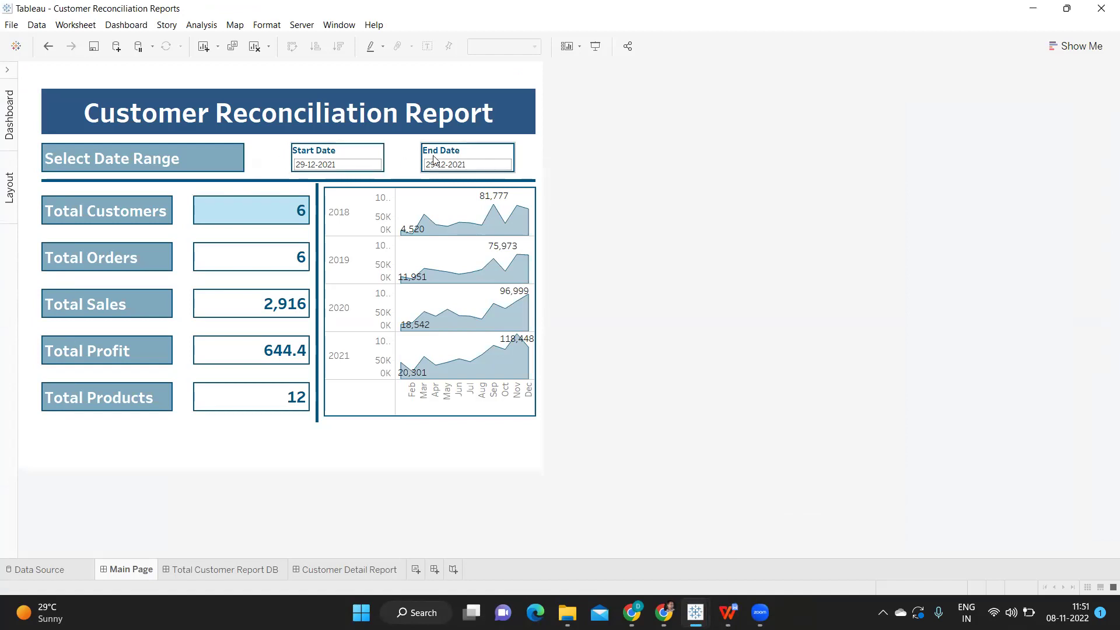
click(336, 165)
click(454, 165)
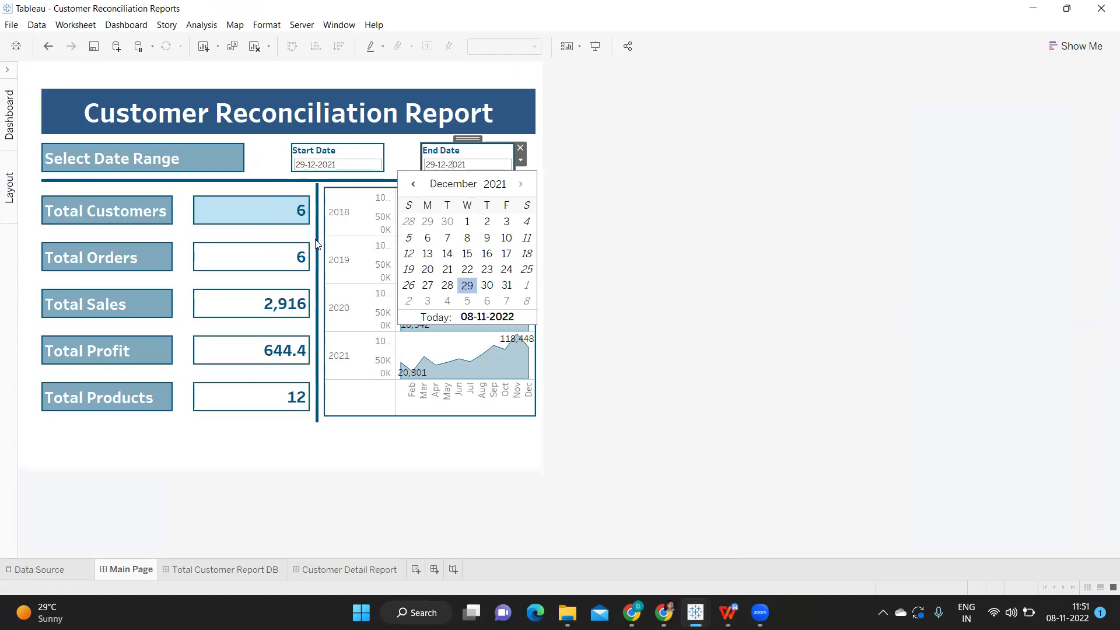
click(341, 159)
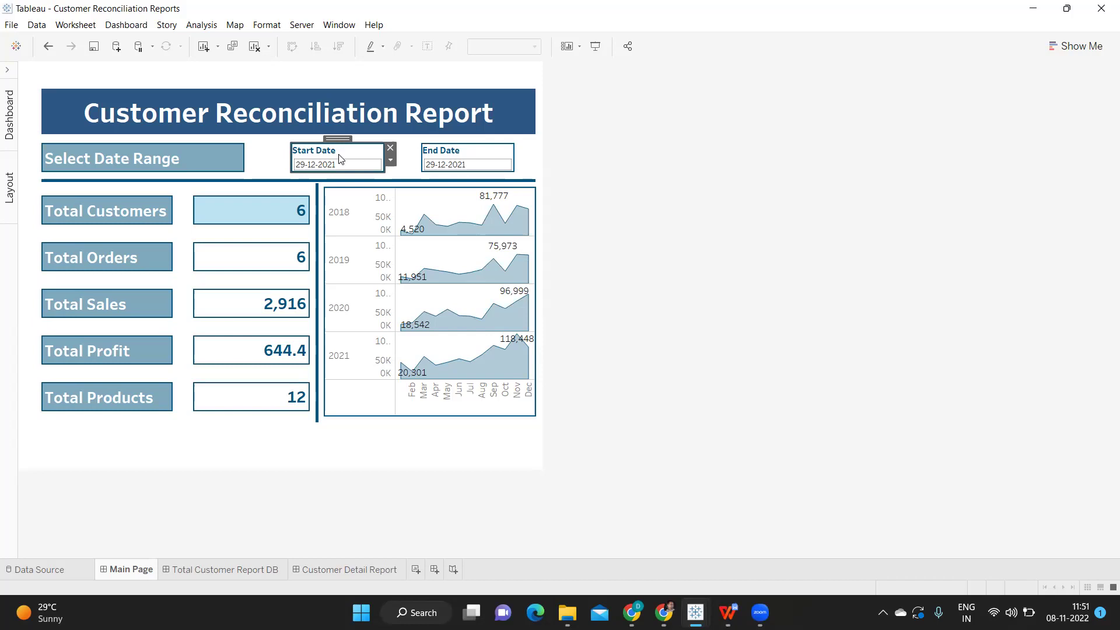
click(461, 160)
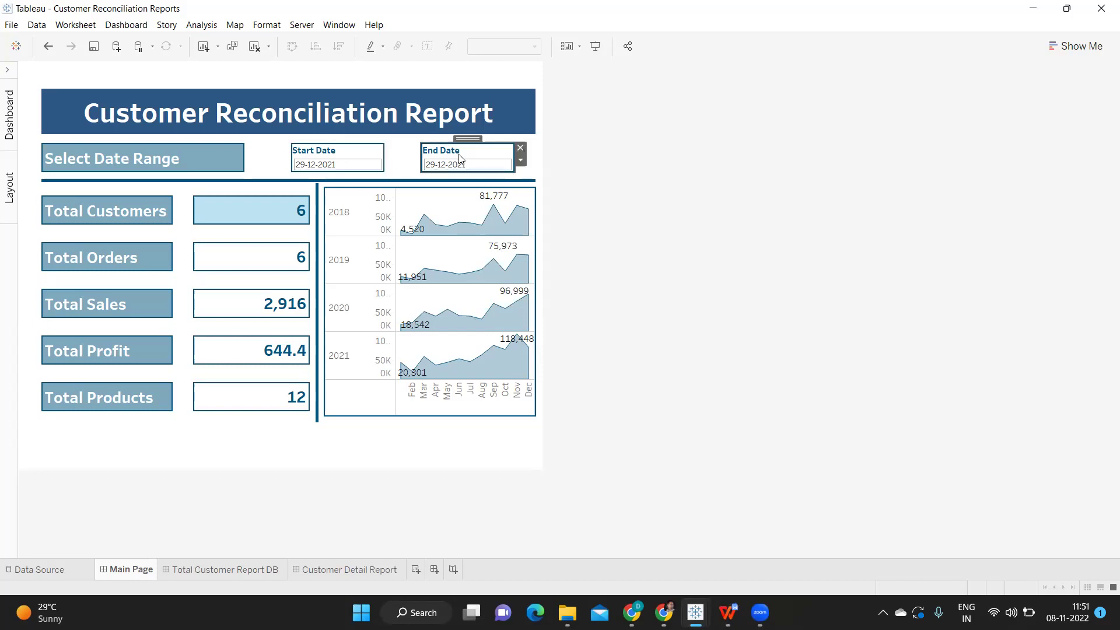
click(355, 159)
Step: Set the Start Date filter to 28 December 2021
click(468, 161)
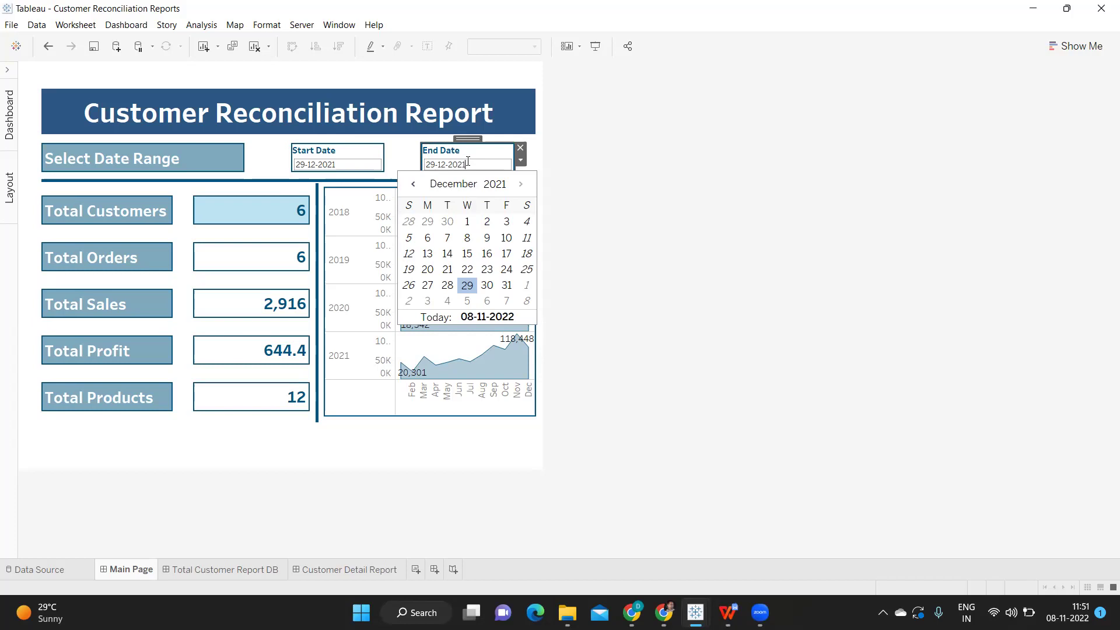
click(366, 165)
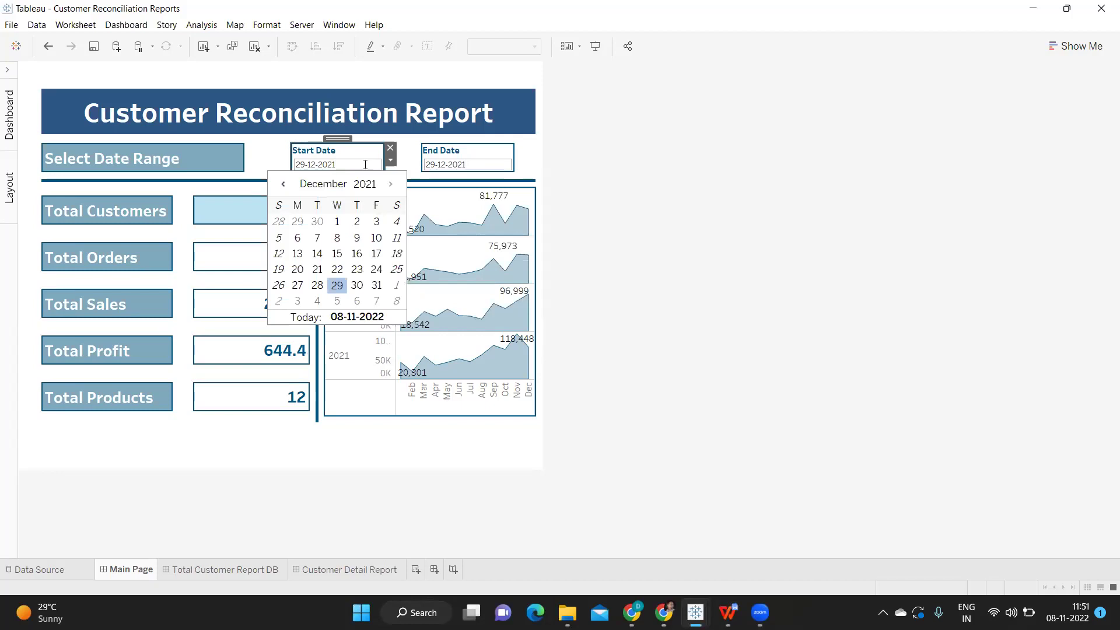
click(465, 165)
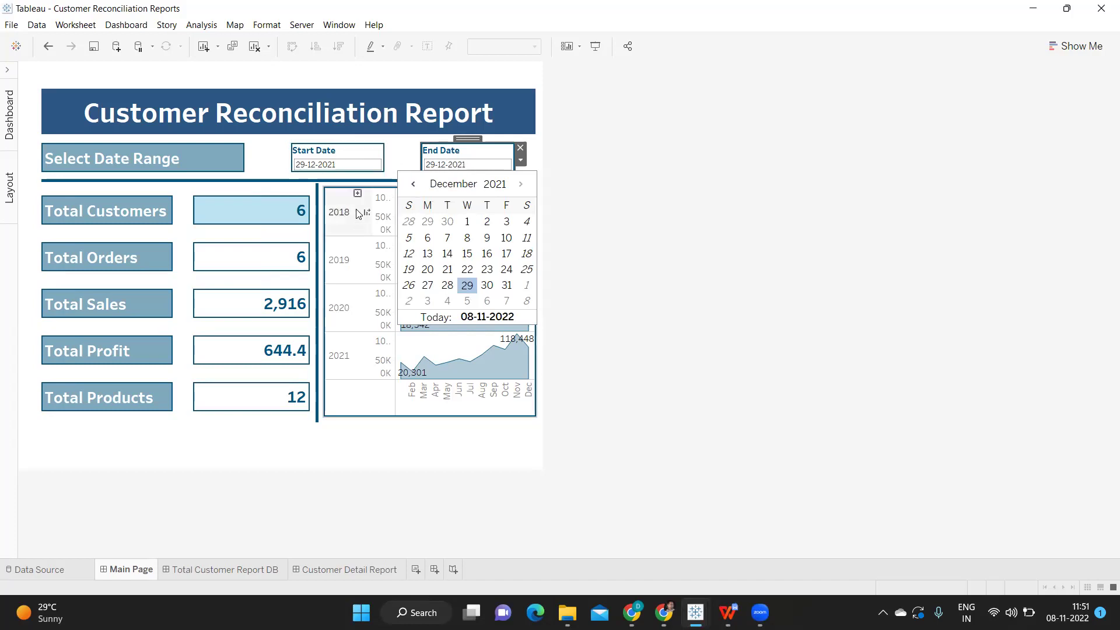
click(352, 164)
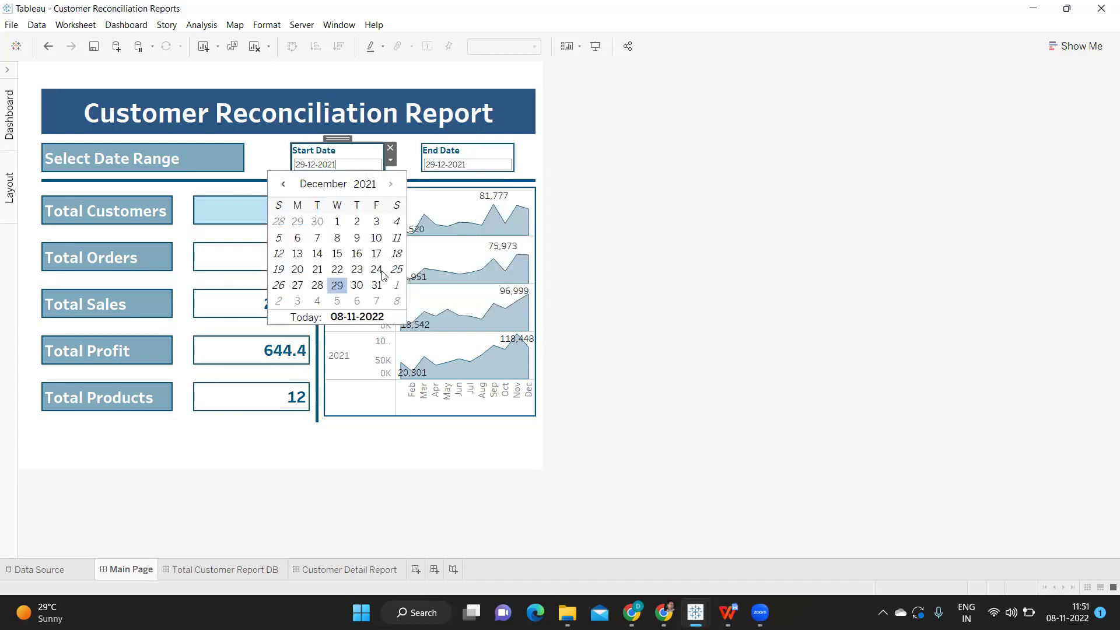
click(318, 285)
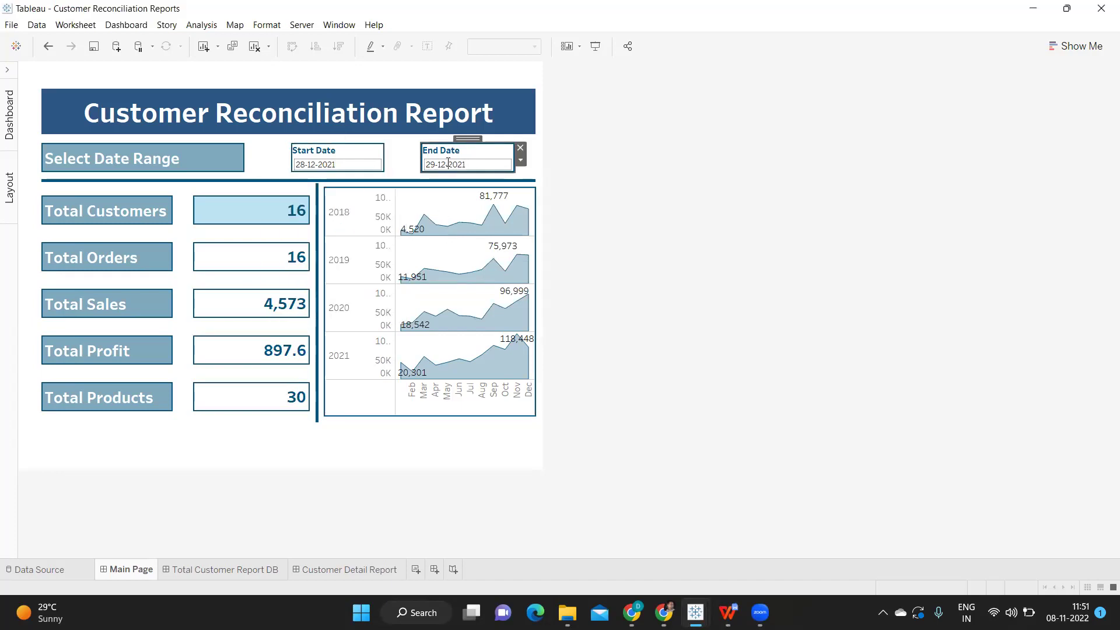
Step: Set the End Date to 30 December 2021, then change it to 29 December 2021
click(454, 162)
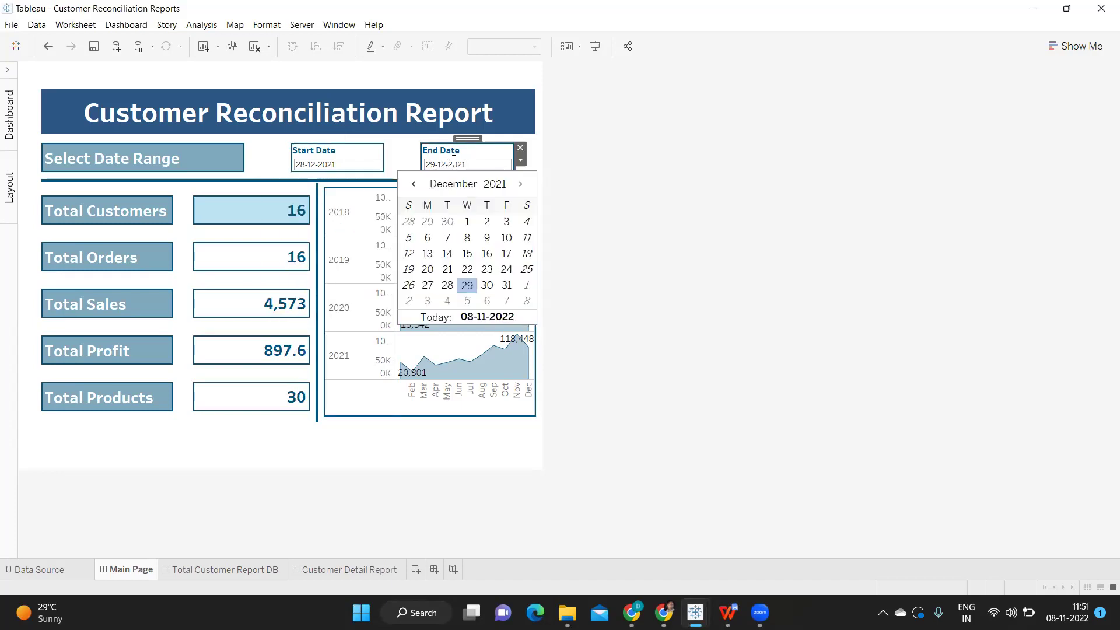
click(486, 286)
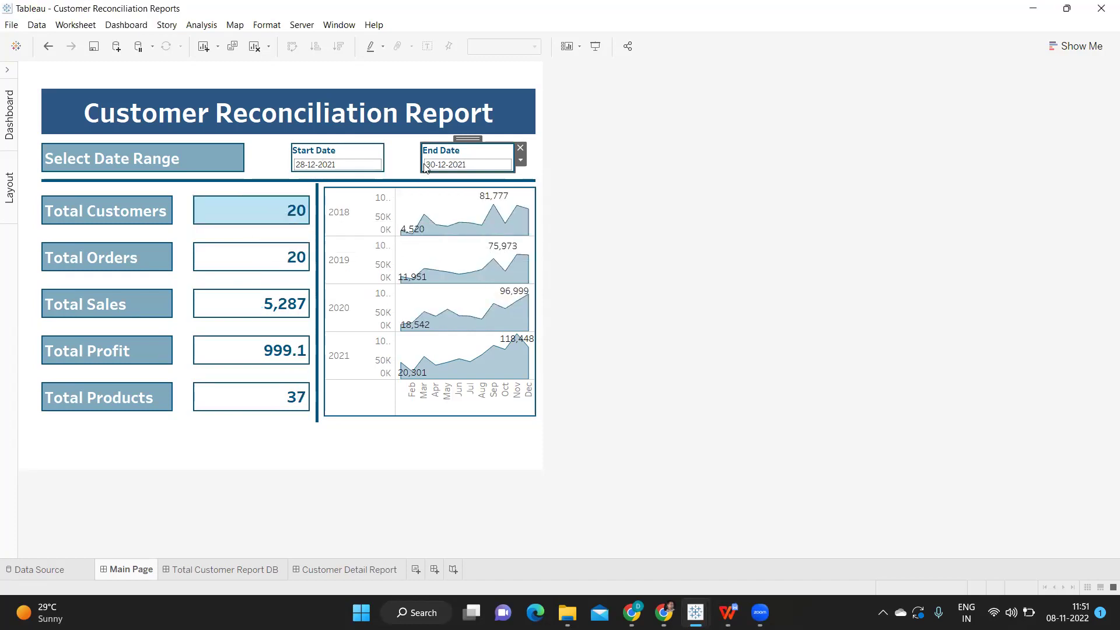
click(449, 164)
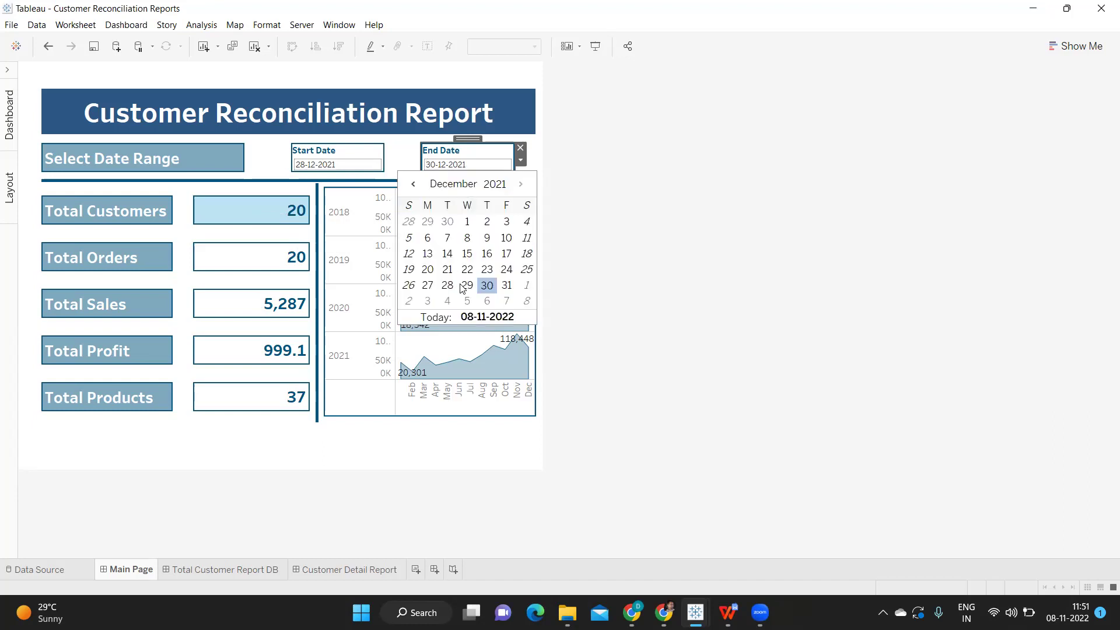
click(467, 286)
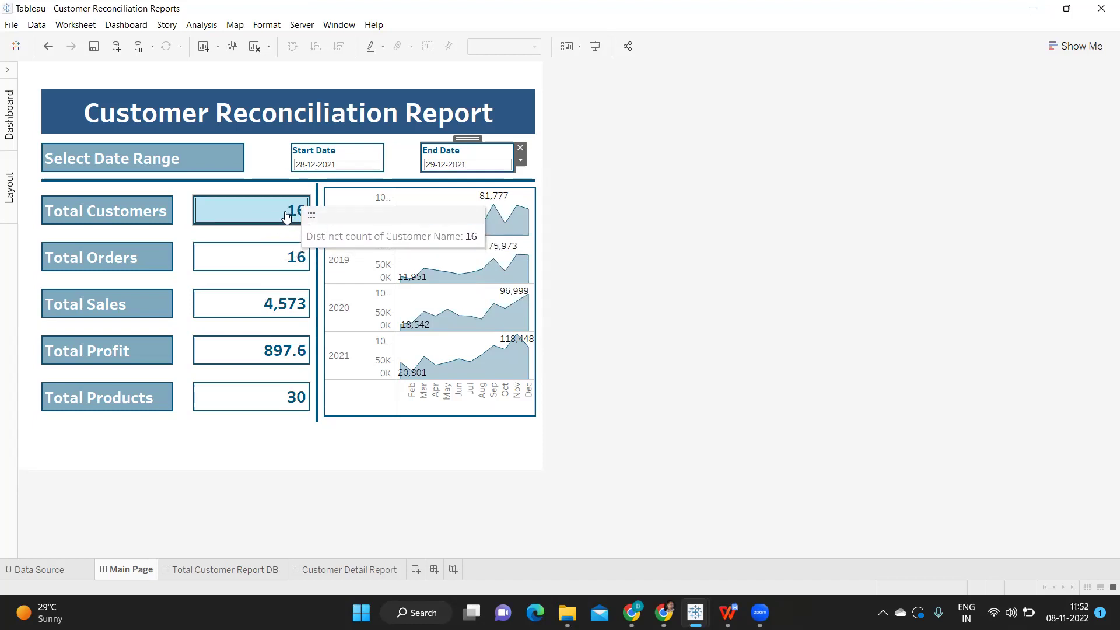
Step: Drill from the Total Customers tile into the Total Customer Report DB dashboard and browse it
click(288, 217)
click(286, 216)
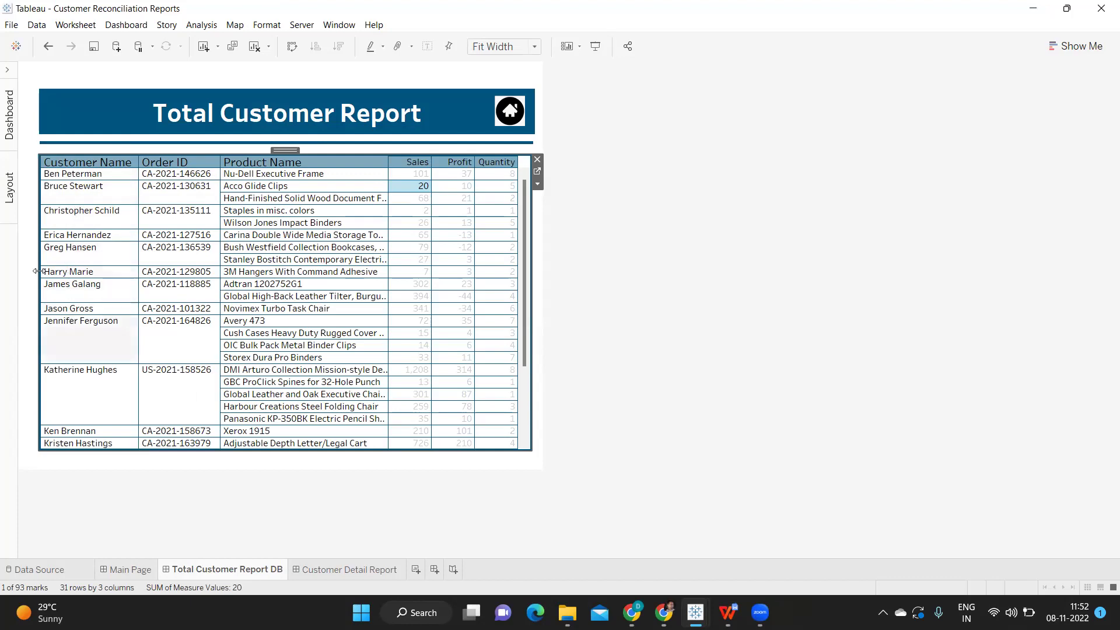
scroll(71, 331, down, 3)
scroll(71, 331, up, 3)
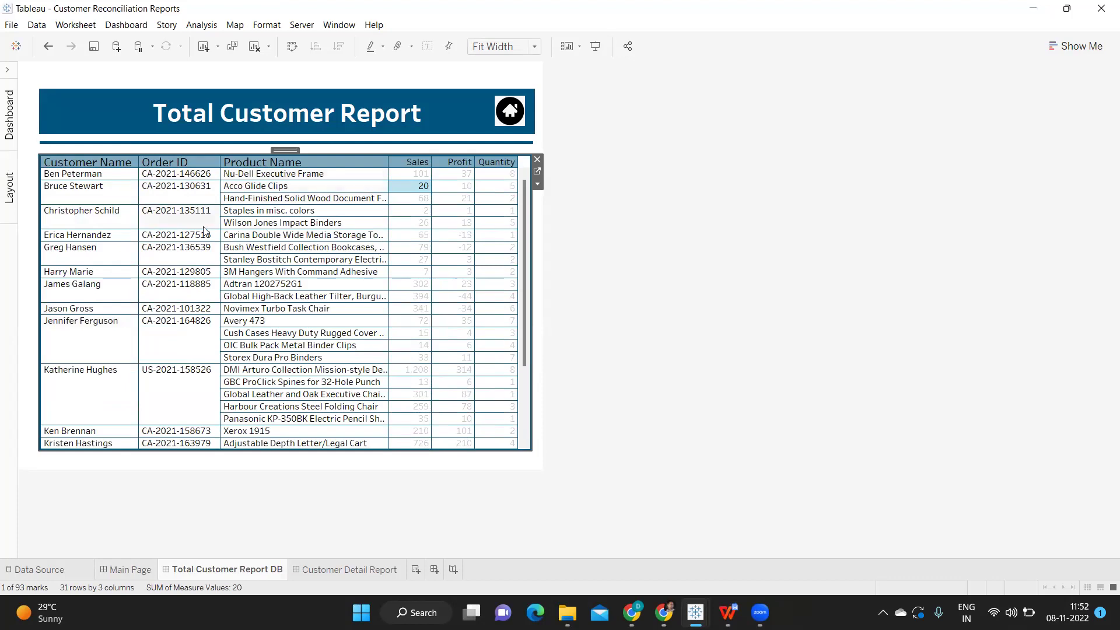
mouse_move(427, 185)
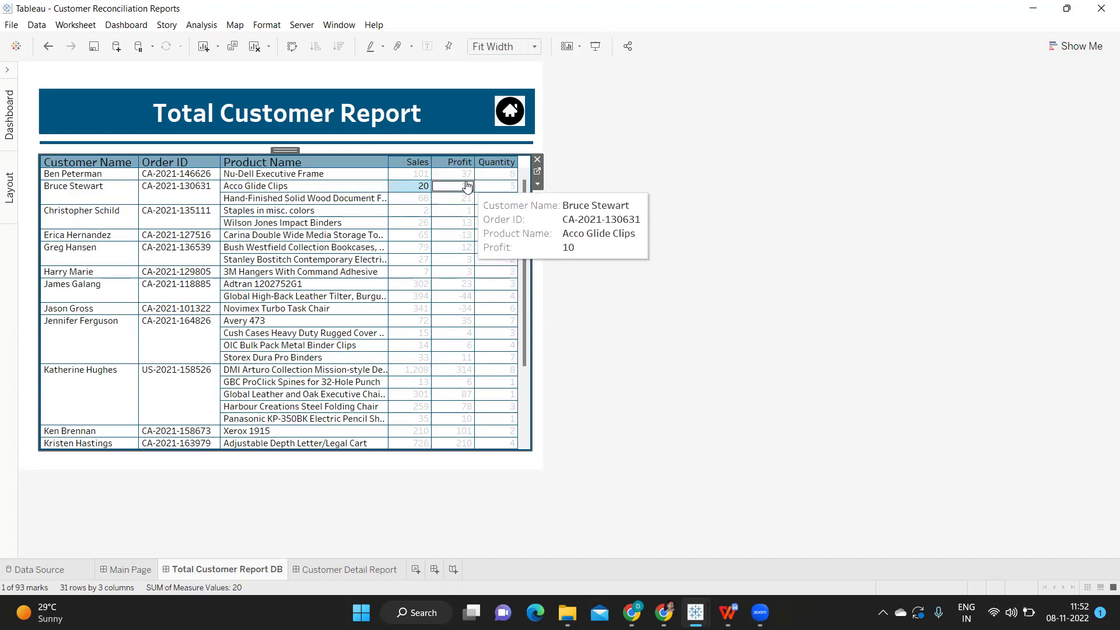
Step: From the main dashboard, set End Date to 28 December 2021 and drill into Total Customers
alt+click(506, 110)
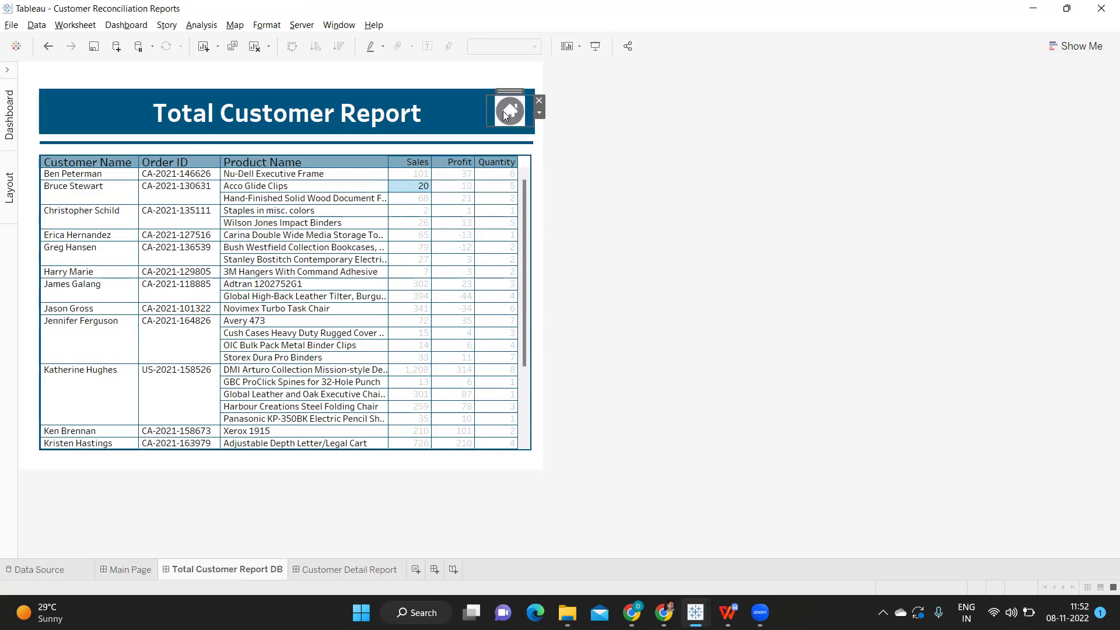
mouse_move(261, 218)
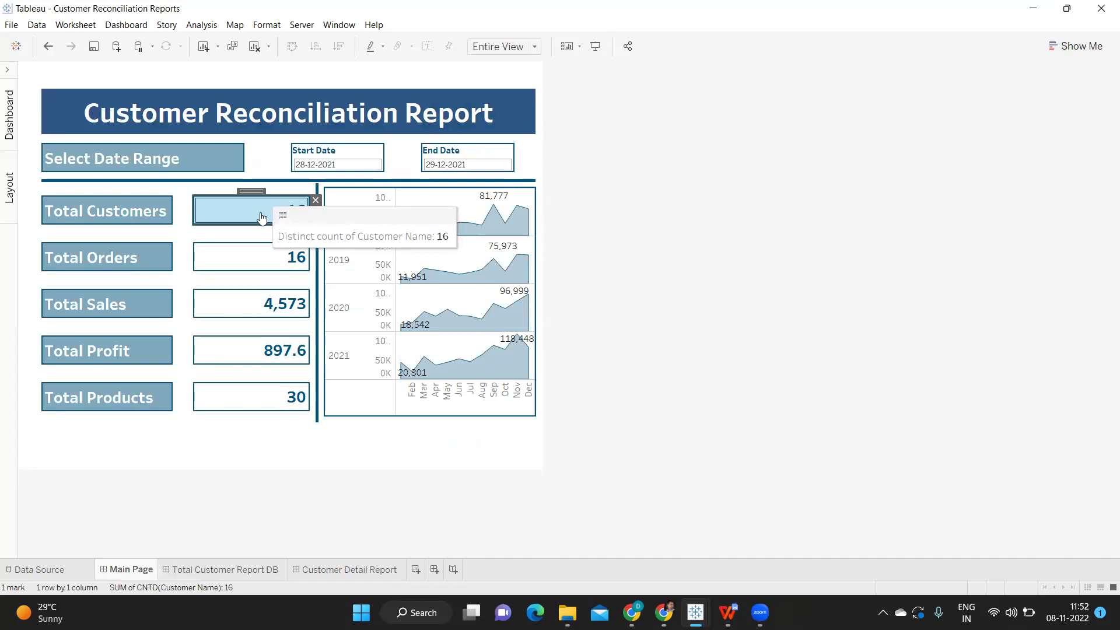
click(429, 166)
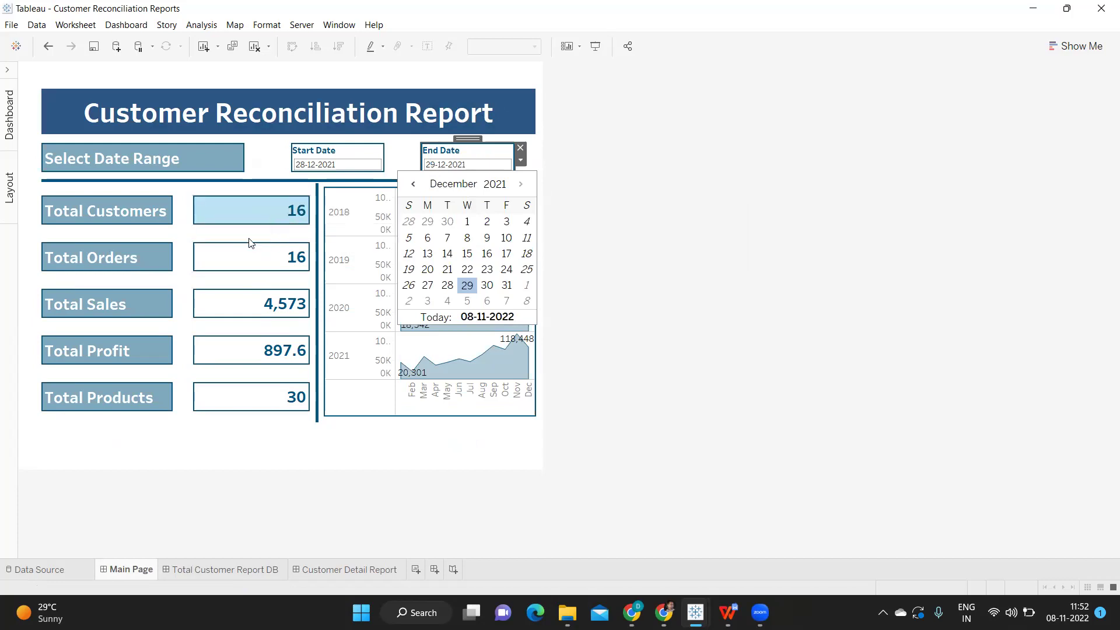
click(264, 221)
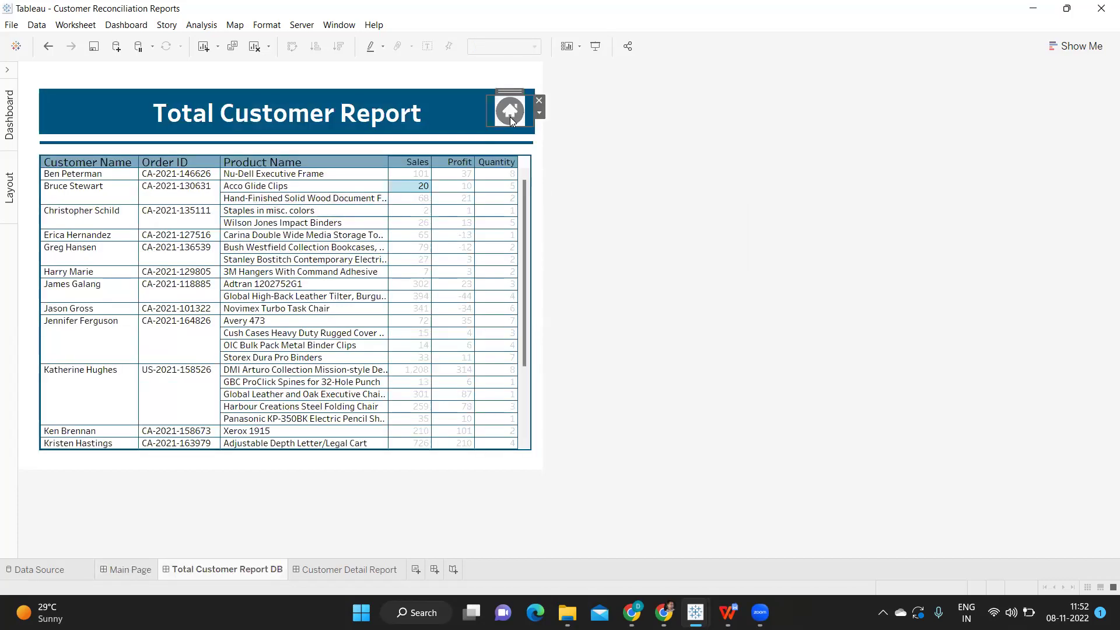
click(510, 112)
click(464, 165)
click(448, 286)
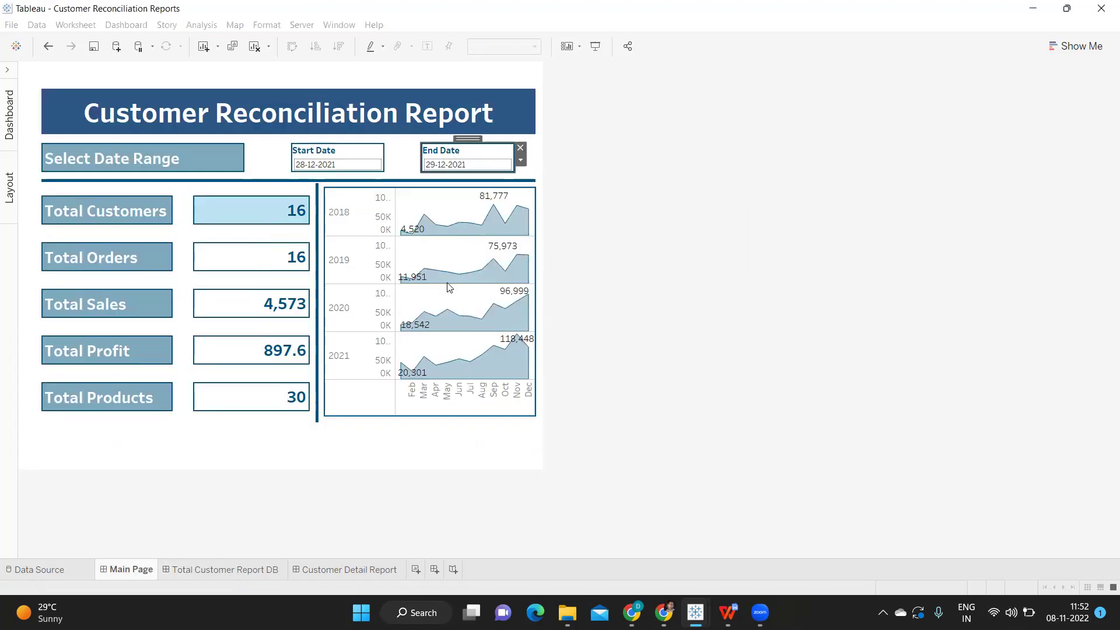
click(290, 217)
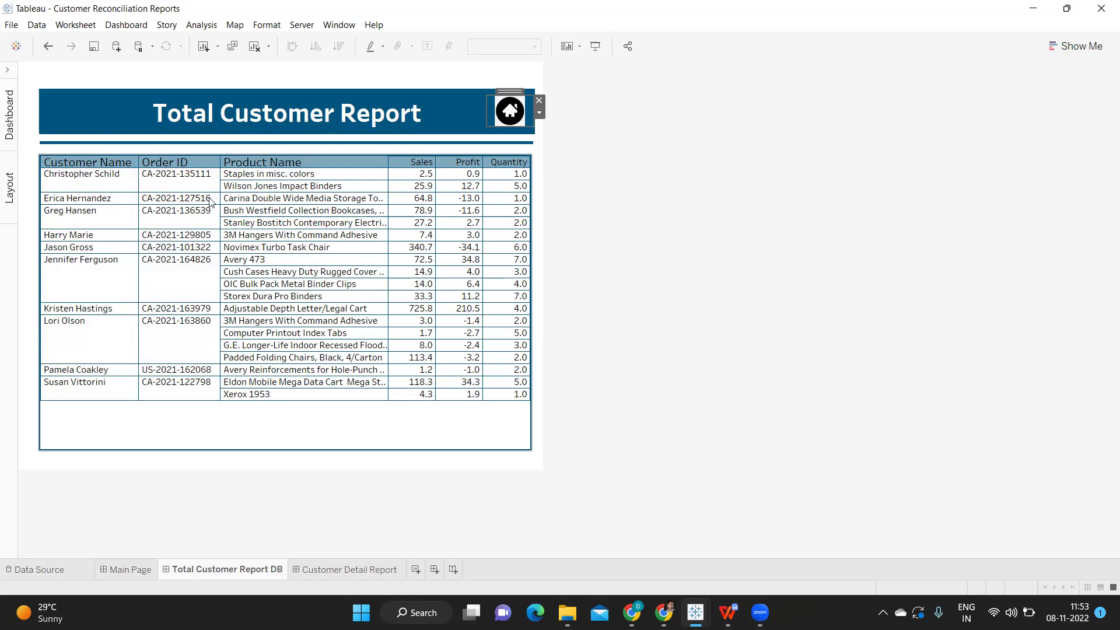
Step: Drill from the first customer's Sales cell into the Customer Detail Report
click(415, 181)
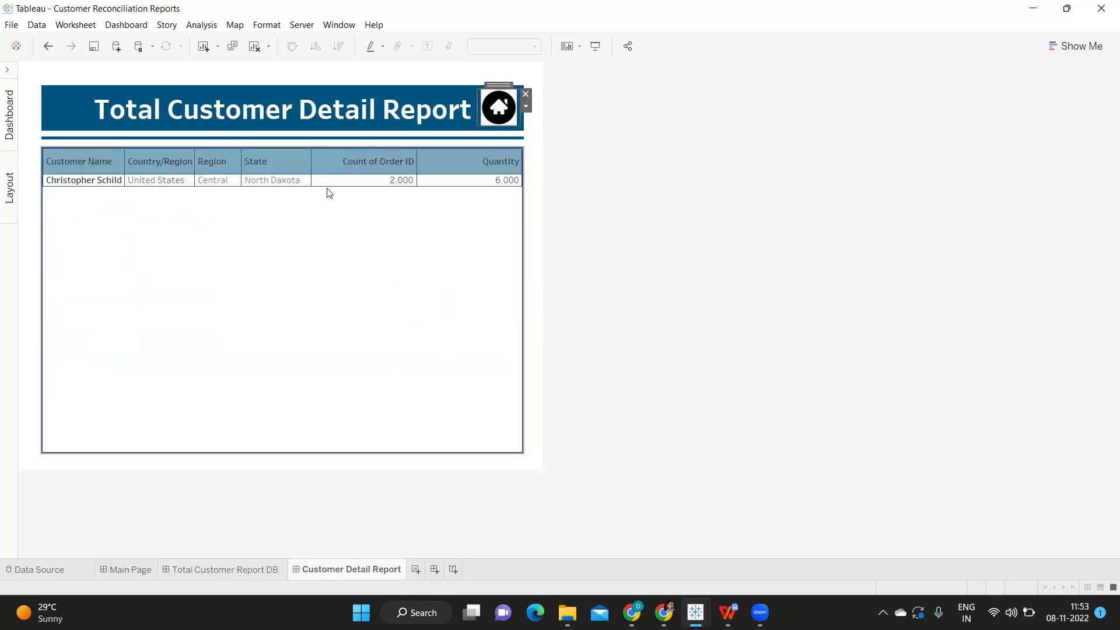
mouse_move(441, 185)
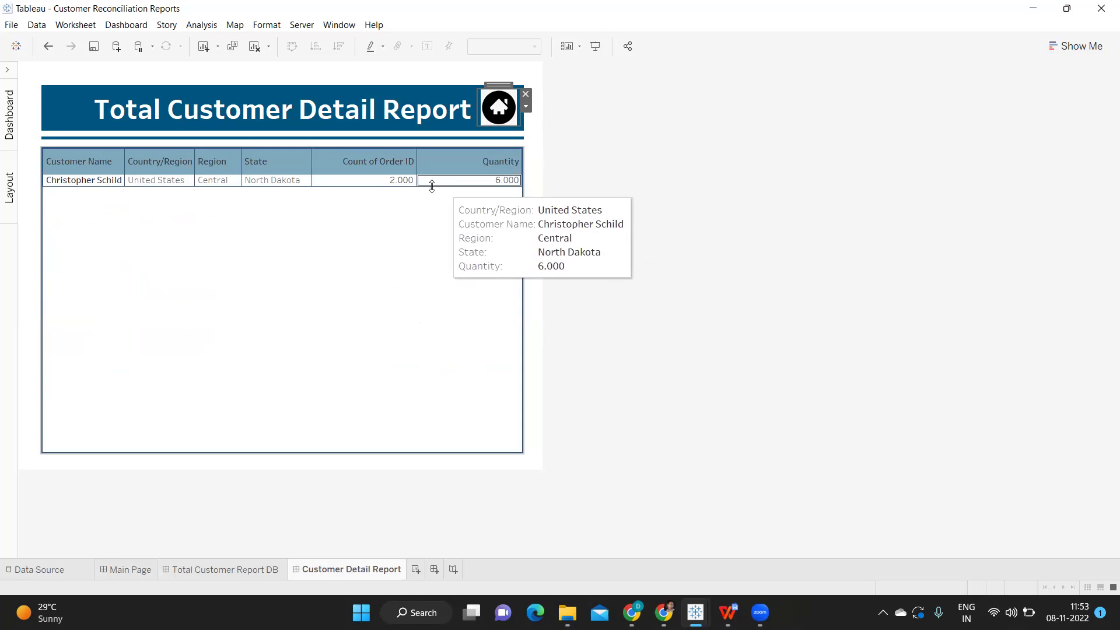
mouse_move(393, 186)
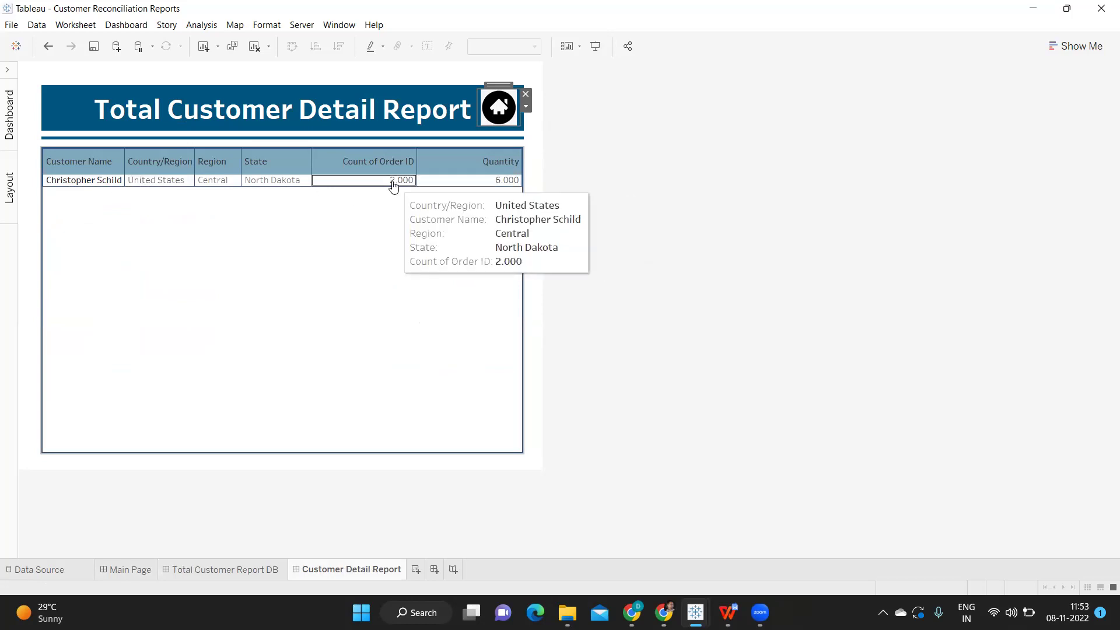
mouse_move(483, 182)
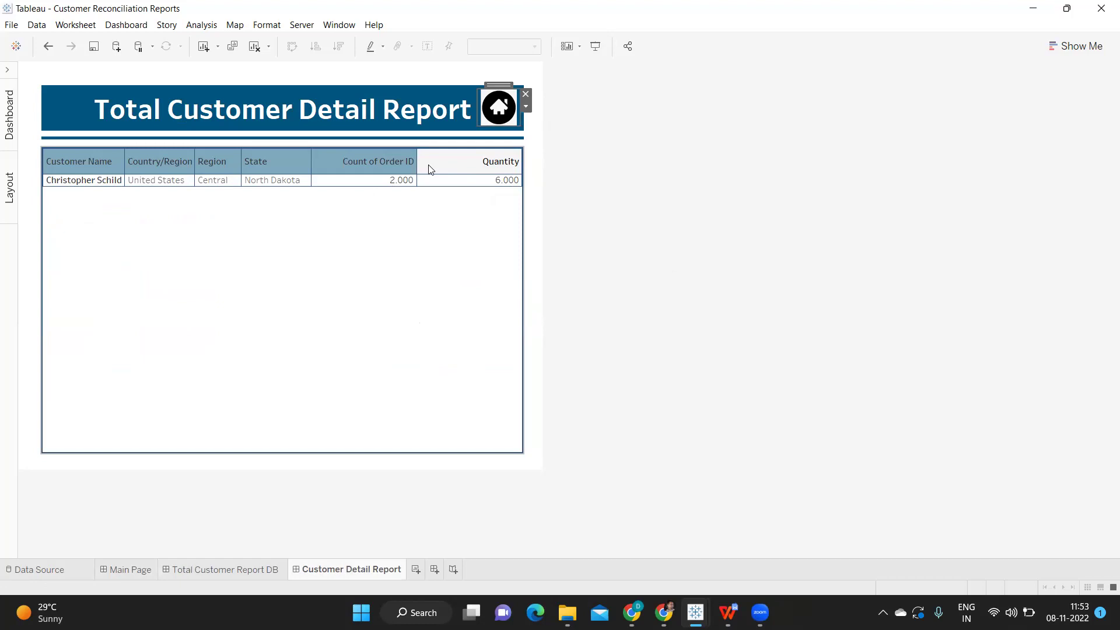
key(alt)
Step: Use the home button to return to the main dashboard and deselect the Total Customers tile
alt+click(493, 111)
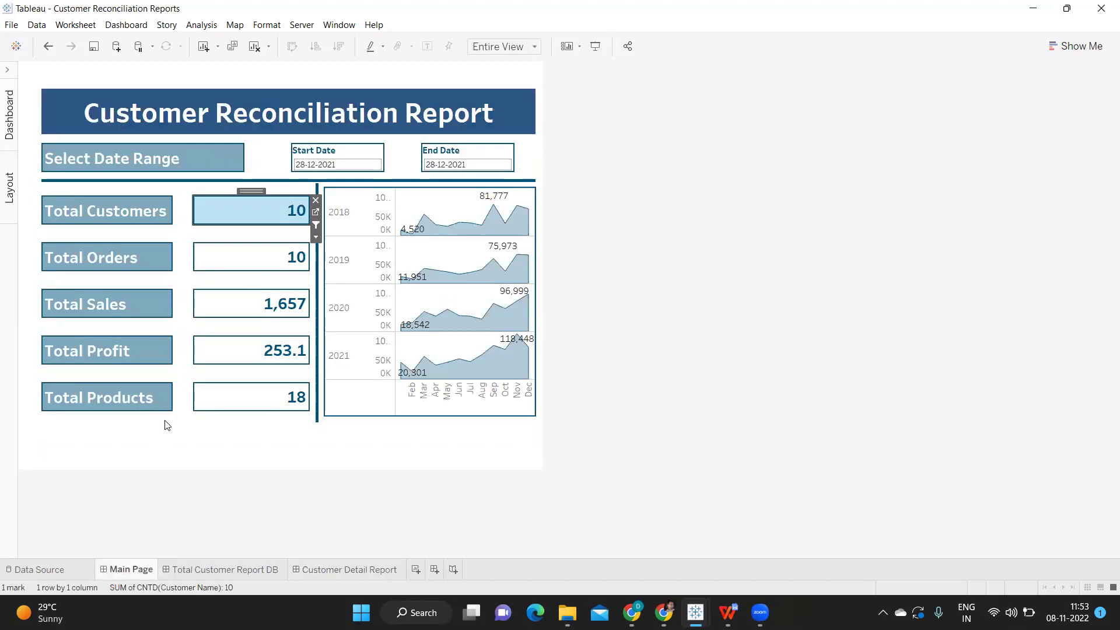
click(195, 434)
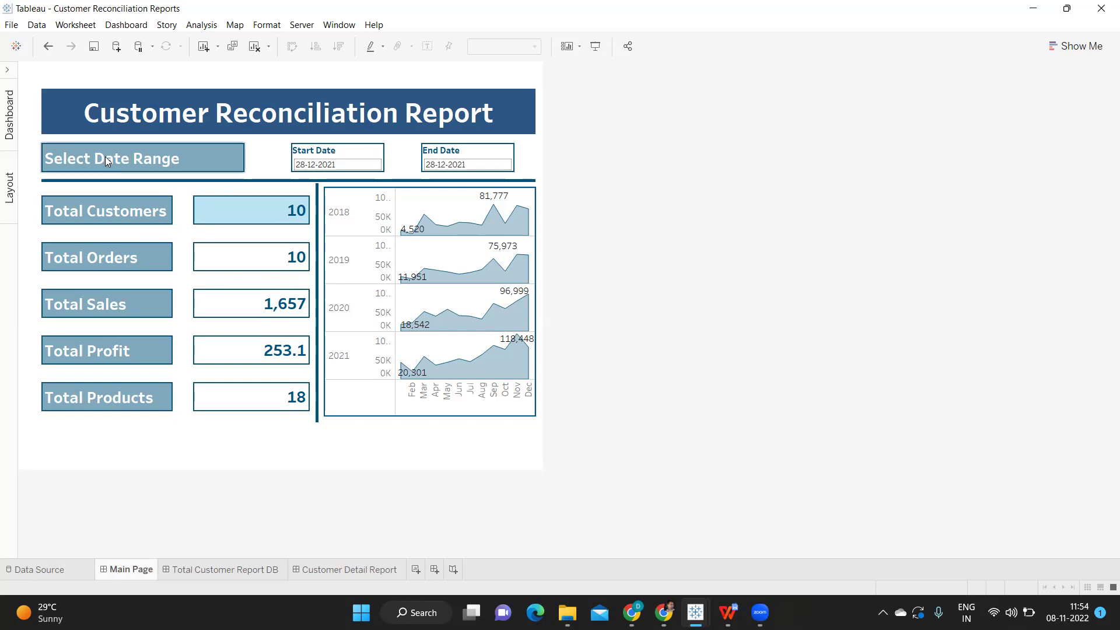
Step: Open and close the Total Customers label editor, then show the Dashboard pane's Layout tab
double_click(103, 213)
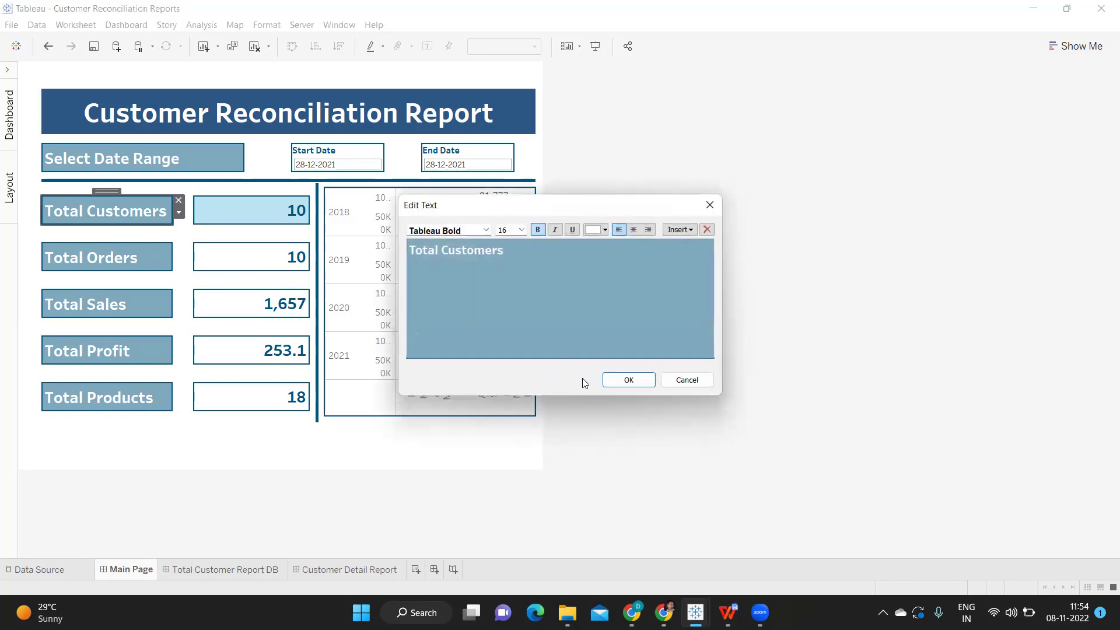
click(692, 380)
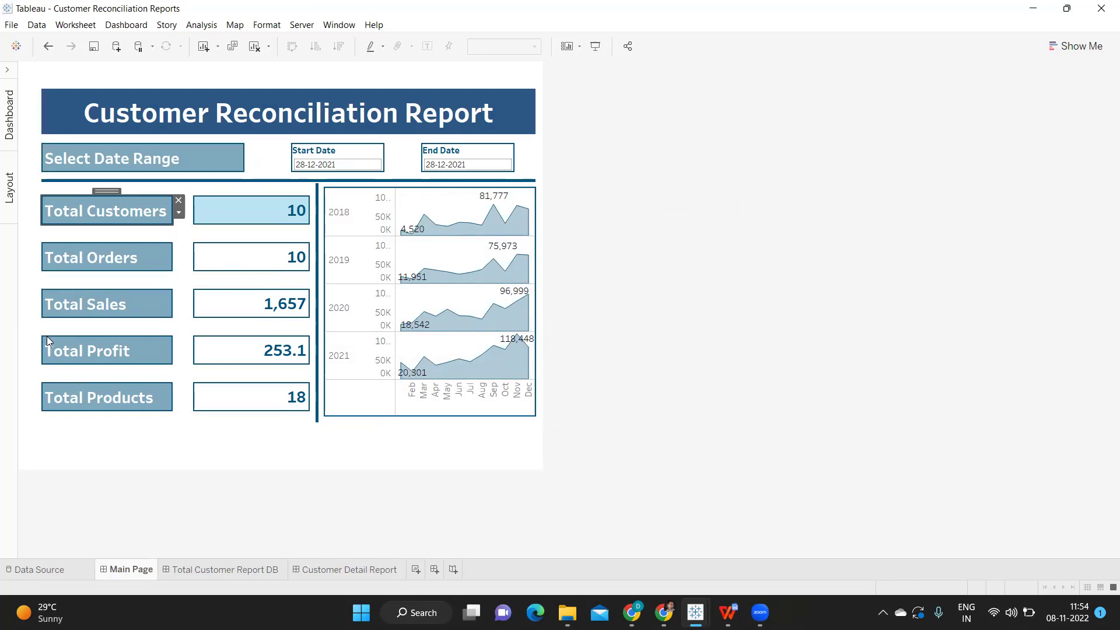
click(13, 121)
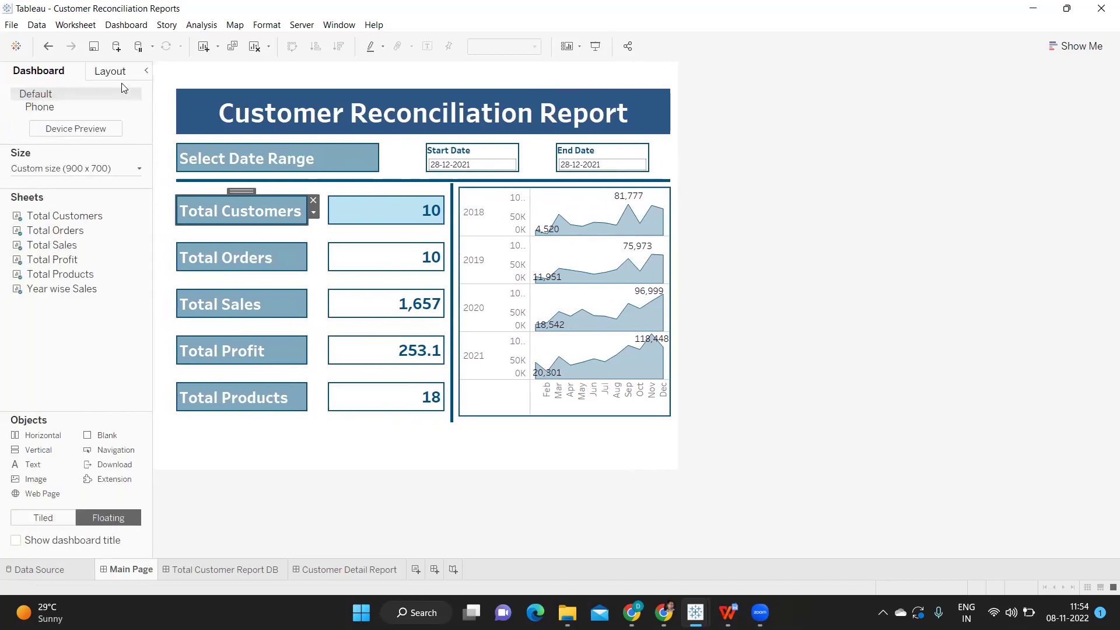
click(120, 75)
Step: Inspect the Total Customers, Orders, Sales, Profit and Products label layouts, then the 900 x 700 dashboard size
click(80, 186)
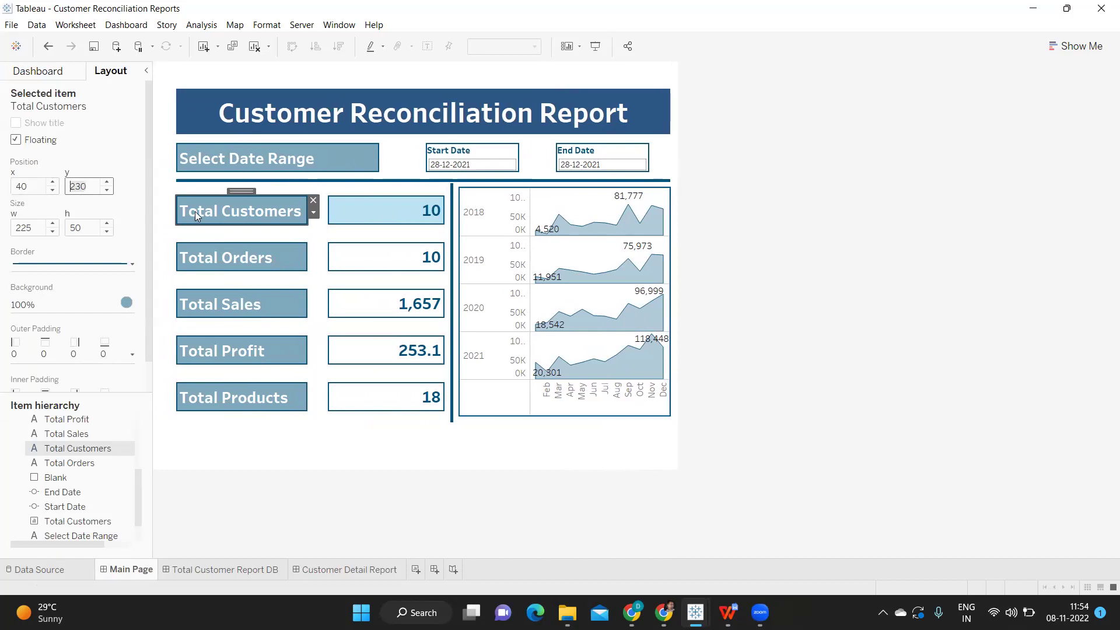
click(191, 252)
click(203, 301)
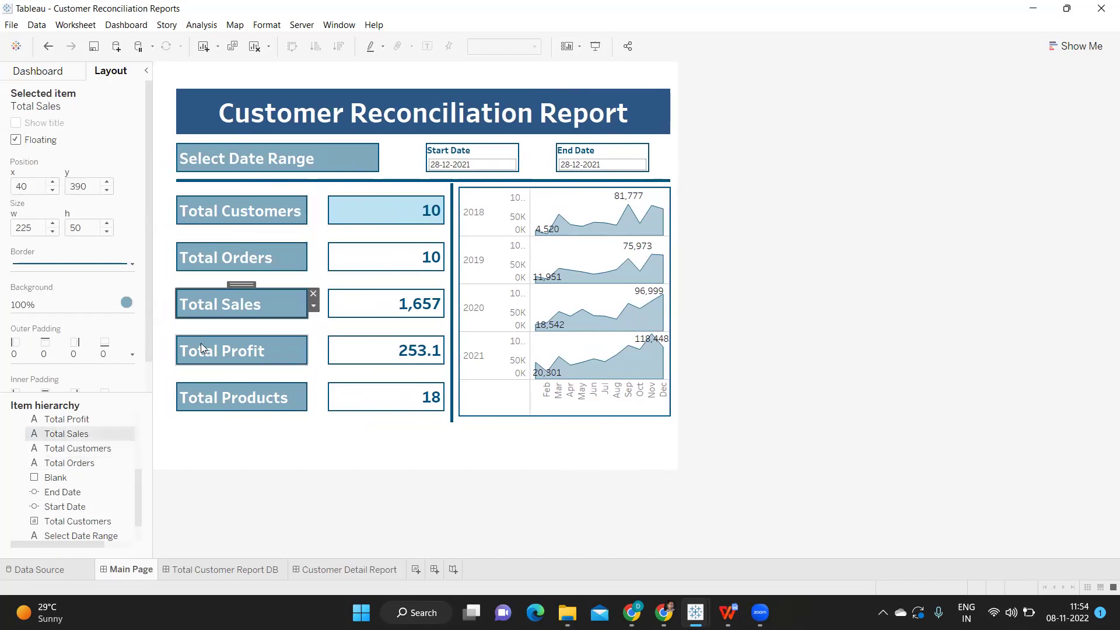
click(202, 349)
click(207, 396)
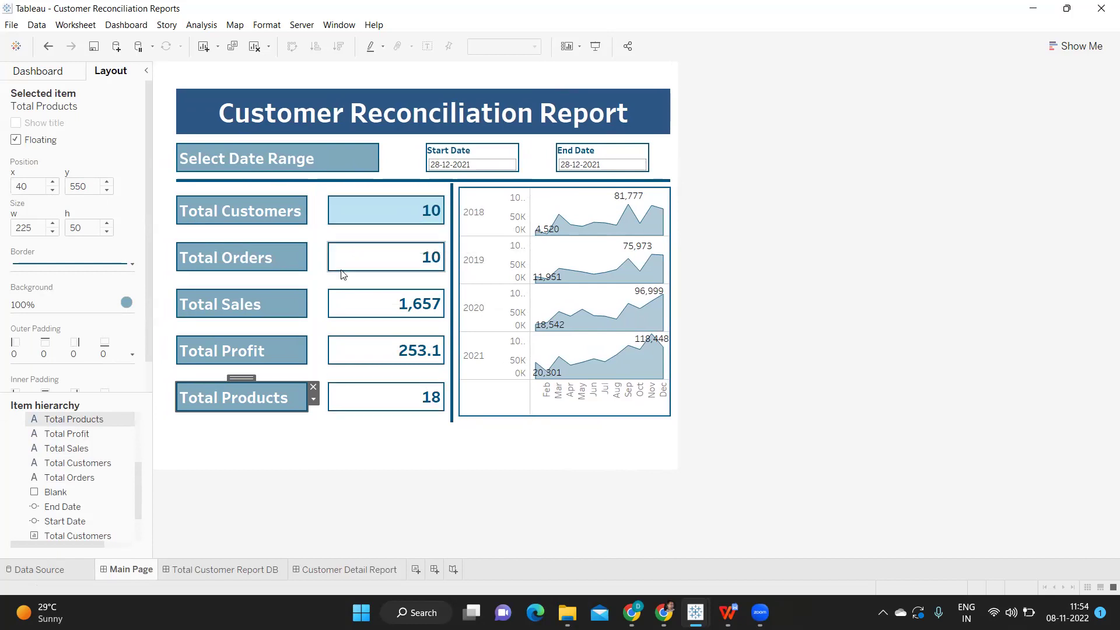
click(342, 458)
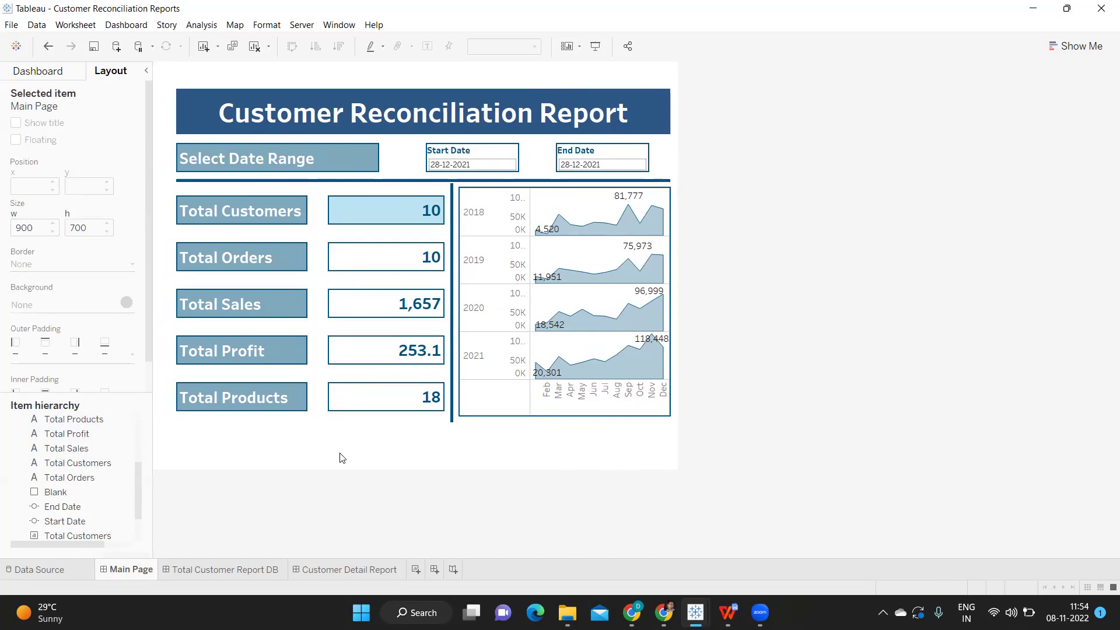
mouse_move(416, 218)
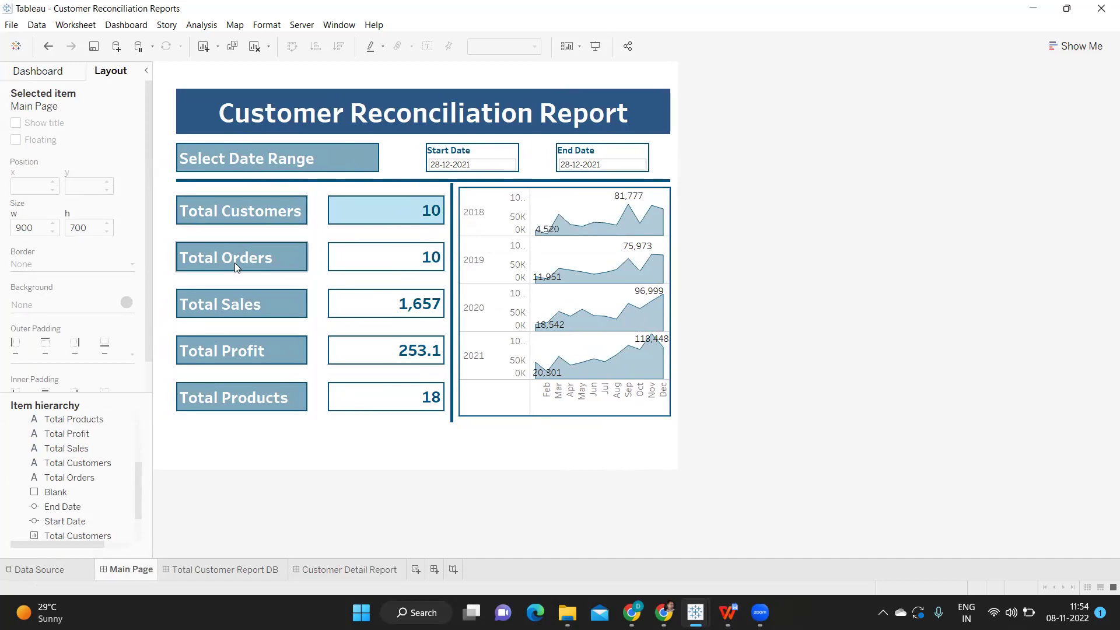
mouse_move(386, 271)
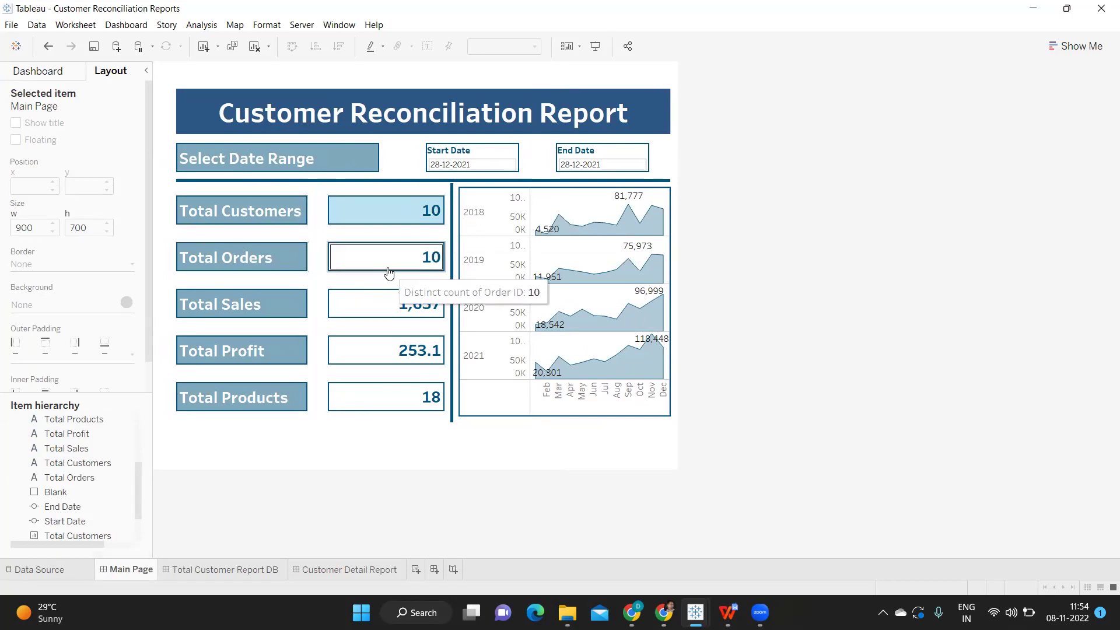
mouse_move(380, 347)
mouse_move(388, 412)
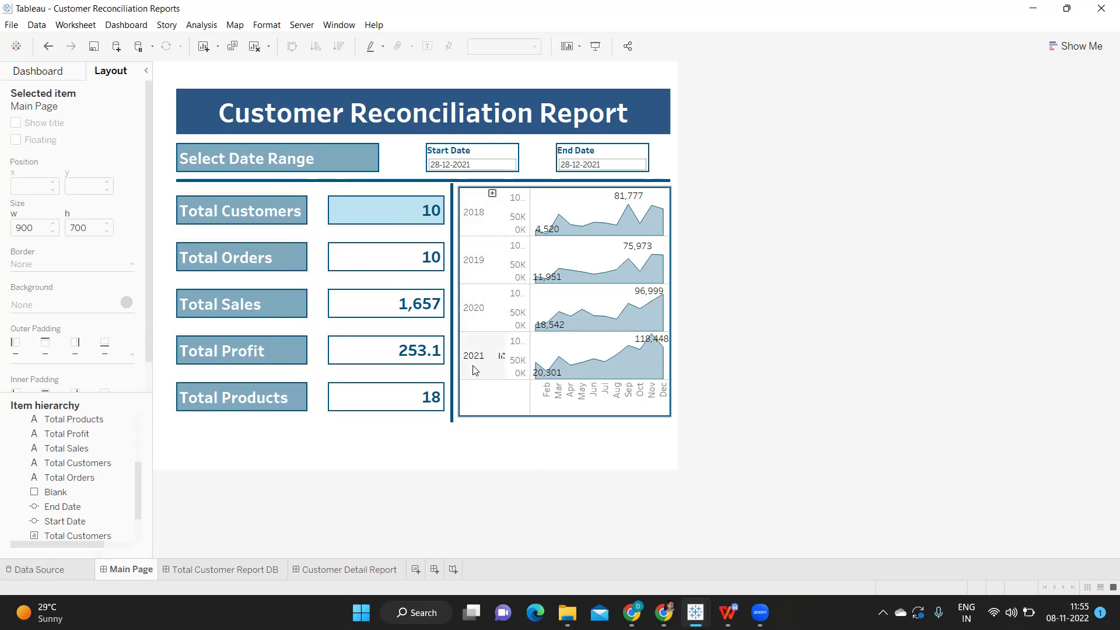
mouse_move(547, 234)
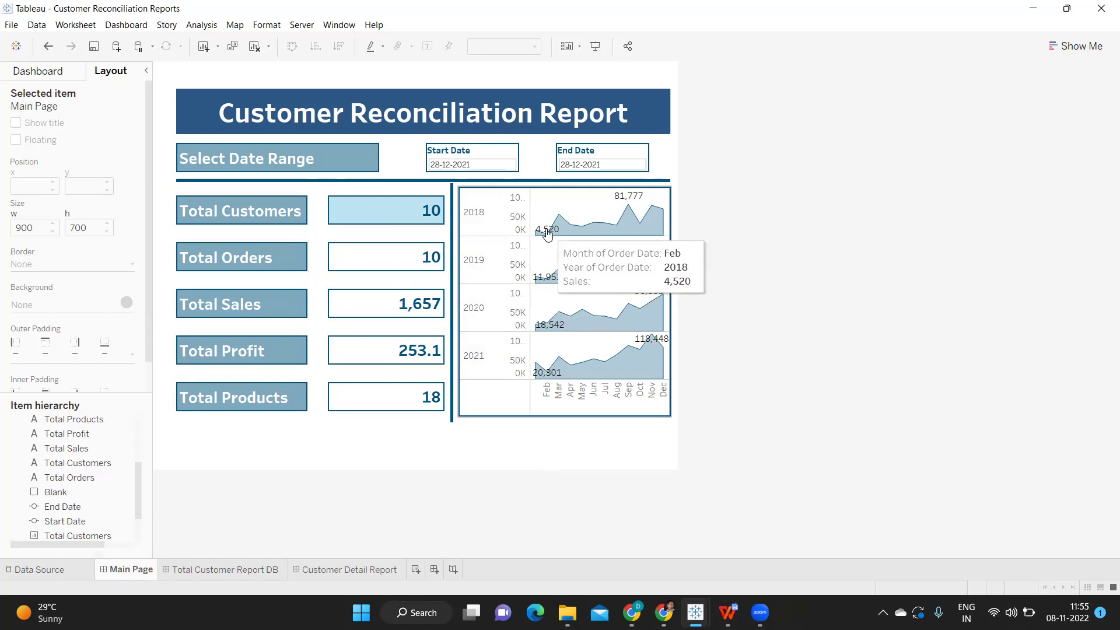
mouse_move(639, 223)
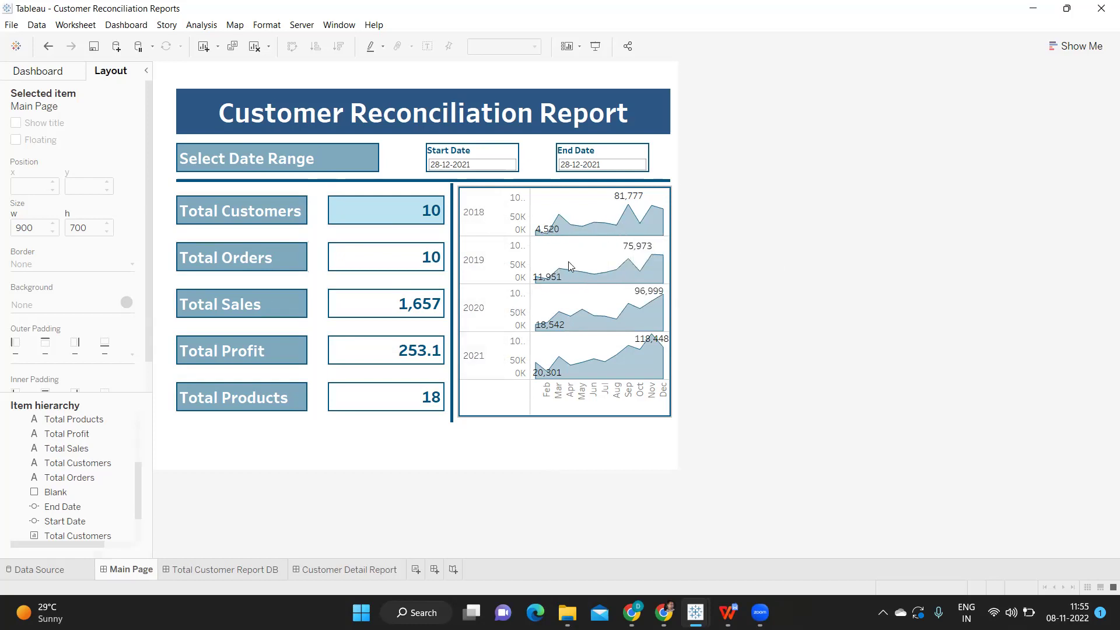
mouse_move(618, 275)
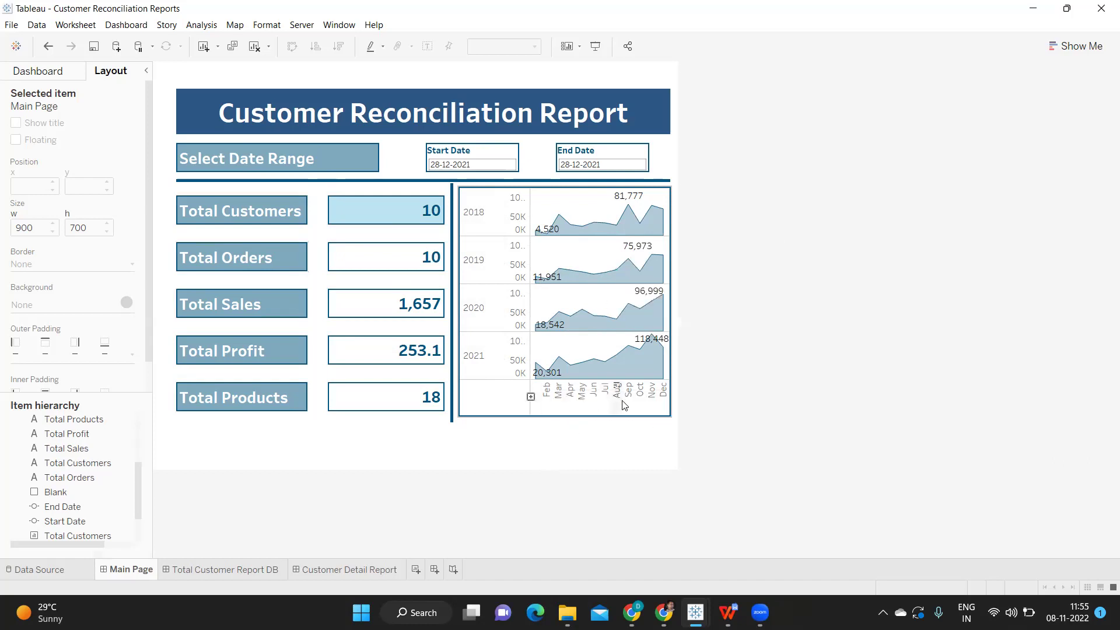